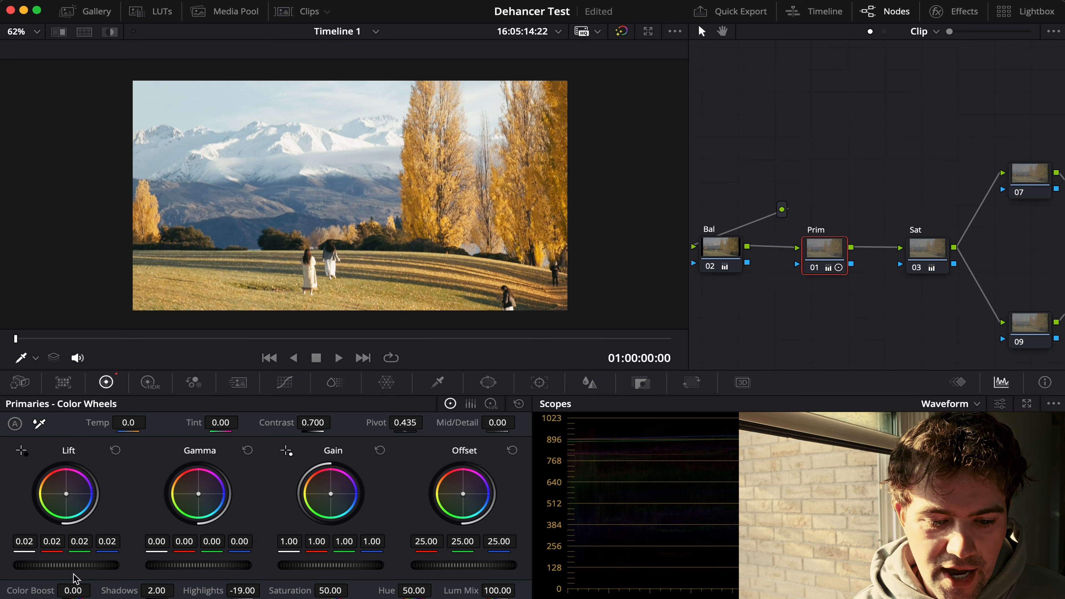
Step: Try lowering the Prim node's lift to -0.01 and bring it back to 0.02
drag(70, 573, 59, 573)
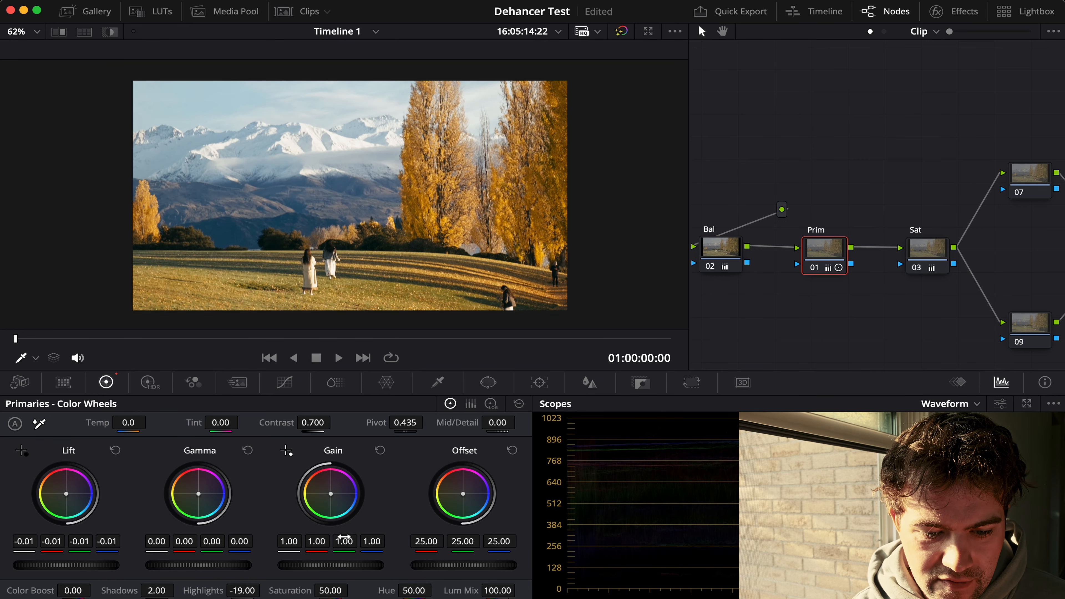
drag(66, 565, 78, 566)
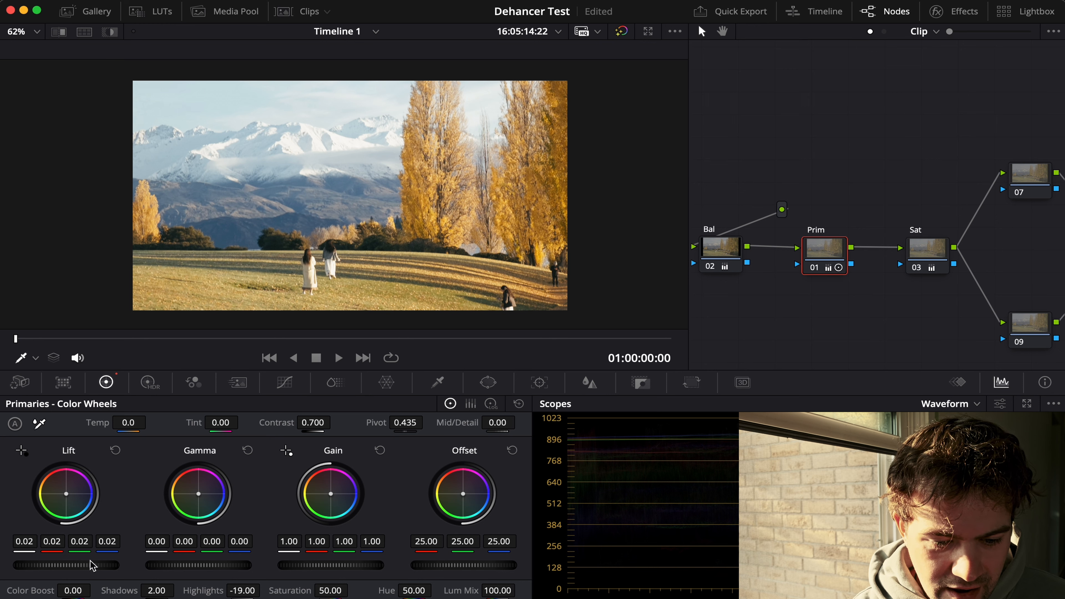
Step: Set the Bal node's colour temperature to 100.0, undoing a further temperature trial
click(728, 249)
mouse_move(130, 424)
mouse_down()
mouse_move(93, 423)
mouse_move(119, 423)
mouse_up()
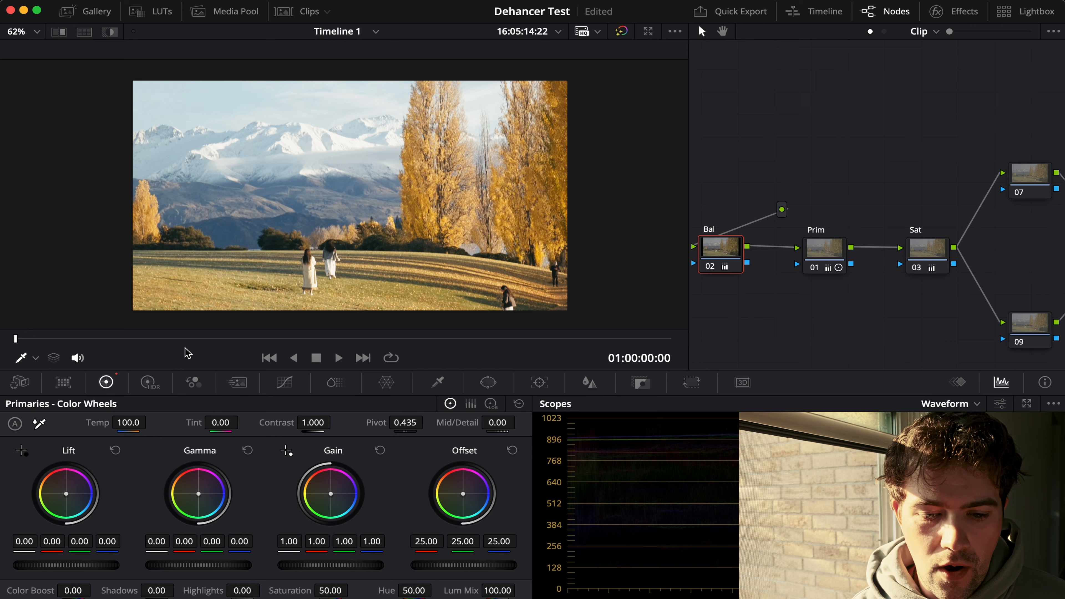
drag(129, 422, 190, 423)
key(super+z)
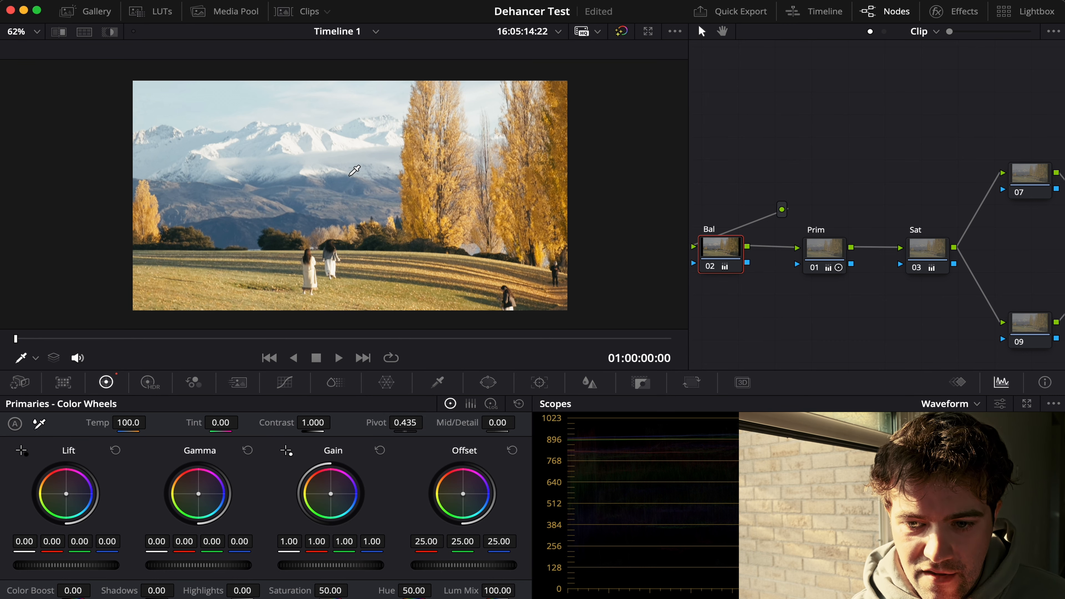
Step: Set the red gain of the Sat node to 0.86, keeping the blue gain at 1.39
click(927, 252)
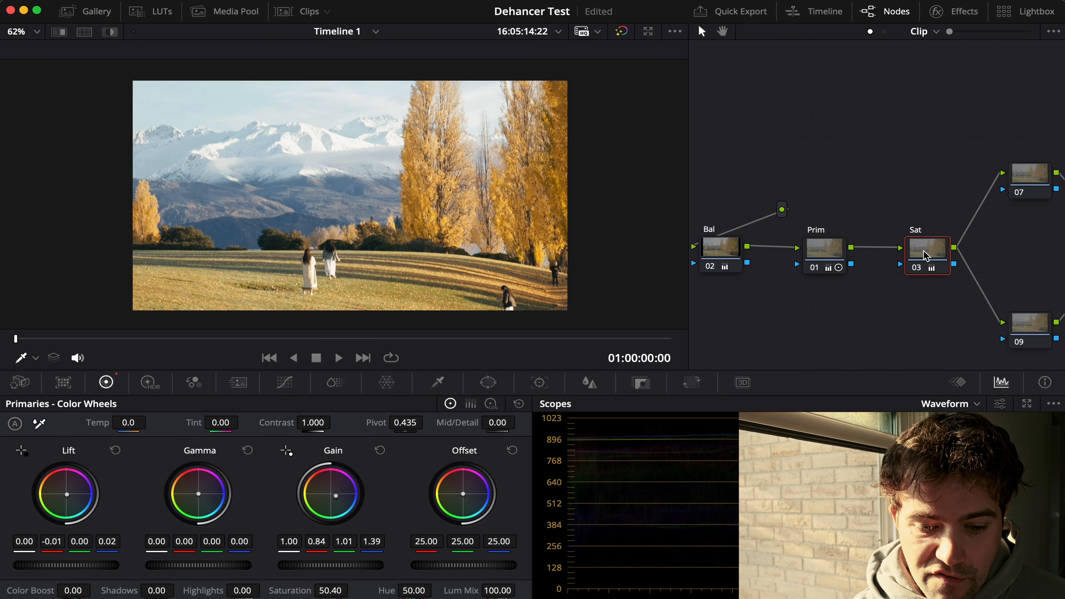
scroll(855, 290, right, 4)
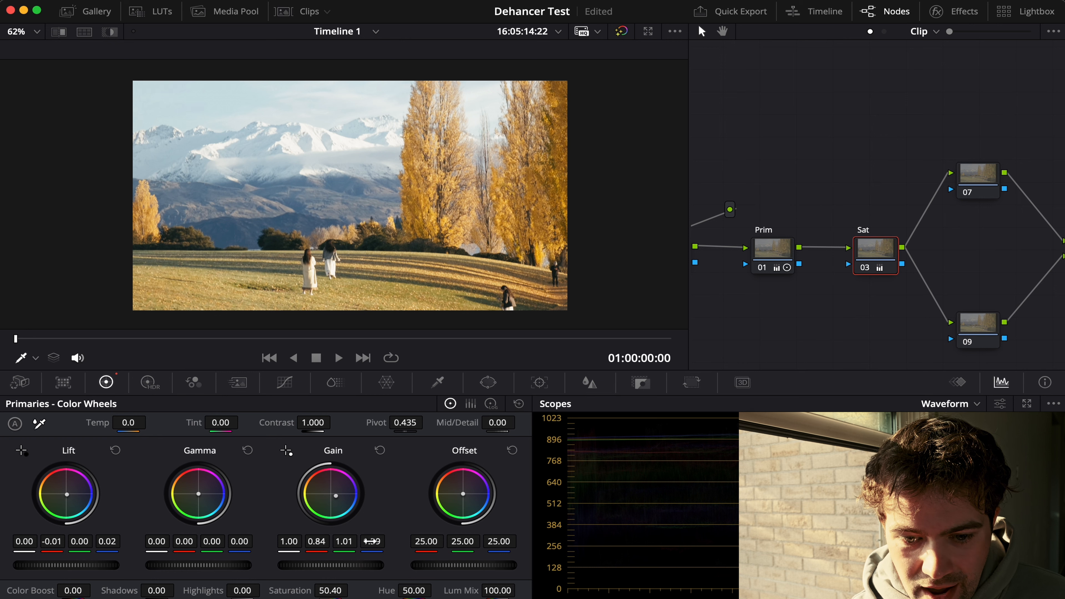
mouse_move(373, 542)
mouse_down()
mouse_move(359, 542)
mouse_move(371, 541)
mouse_up()
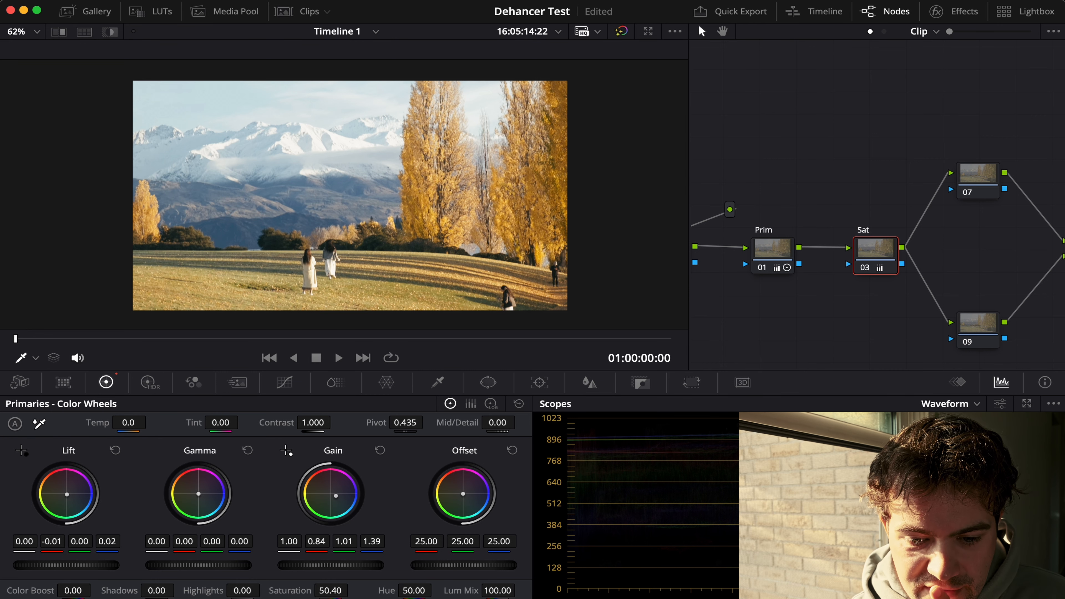
drag(316, 542, 314, 542)
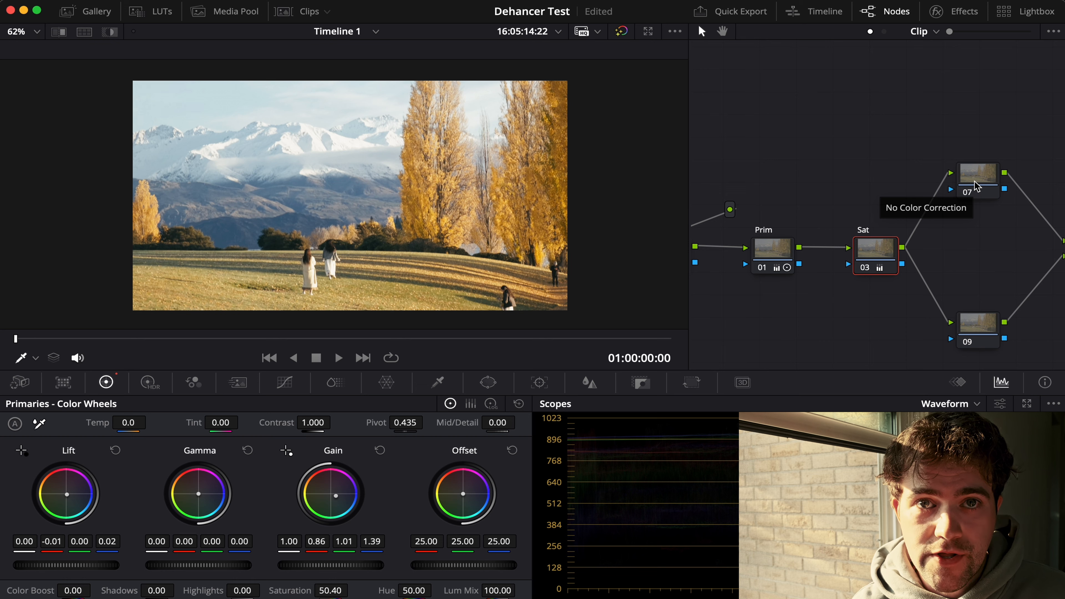
Step: Examine the node tree from the Bal, Prim and Sat nodes through nodes 07 and 09 to nodes 04 and 06
scroll(950, 262, right, 5)
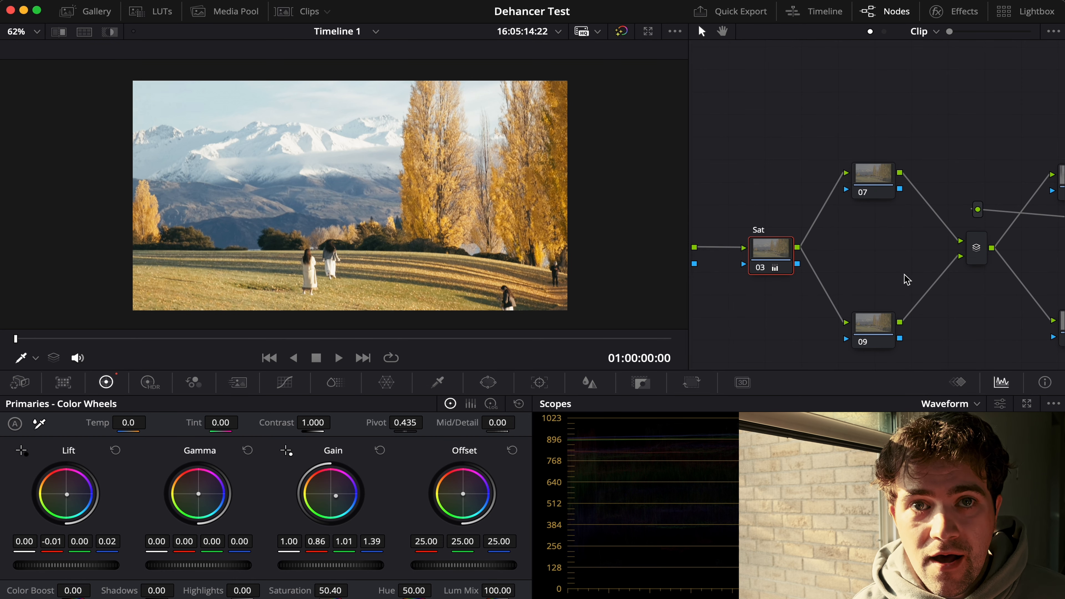
scroll(906, 277, right, 3)
scroll(906, 277, right, 2)
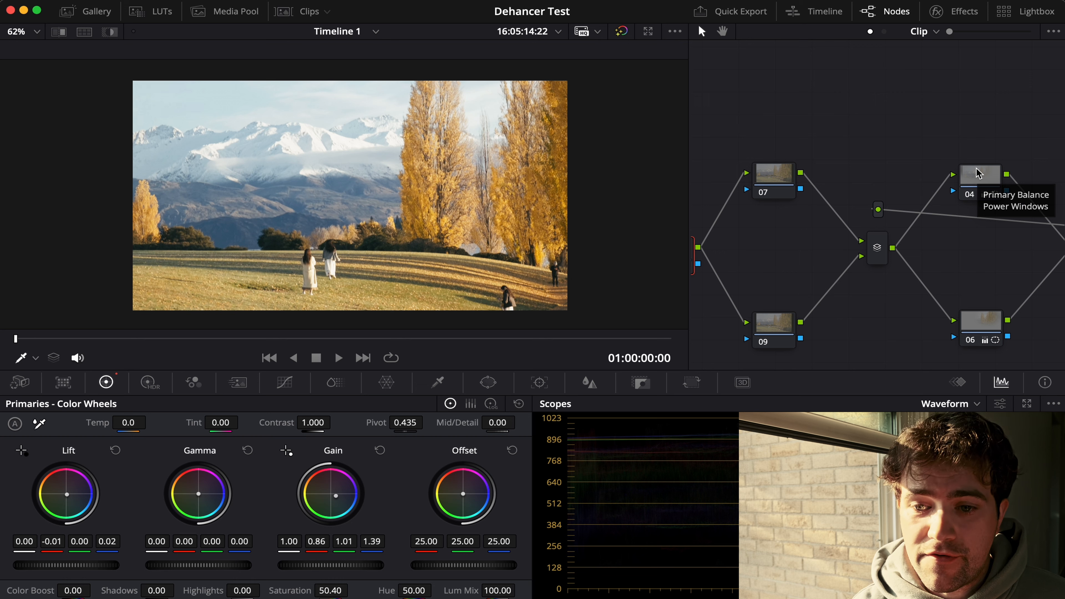
scroll(851, 243, left, 6)
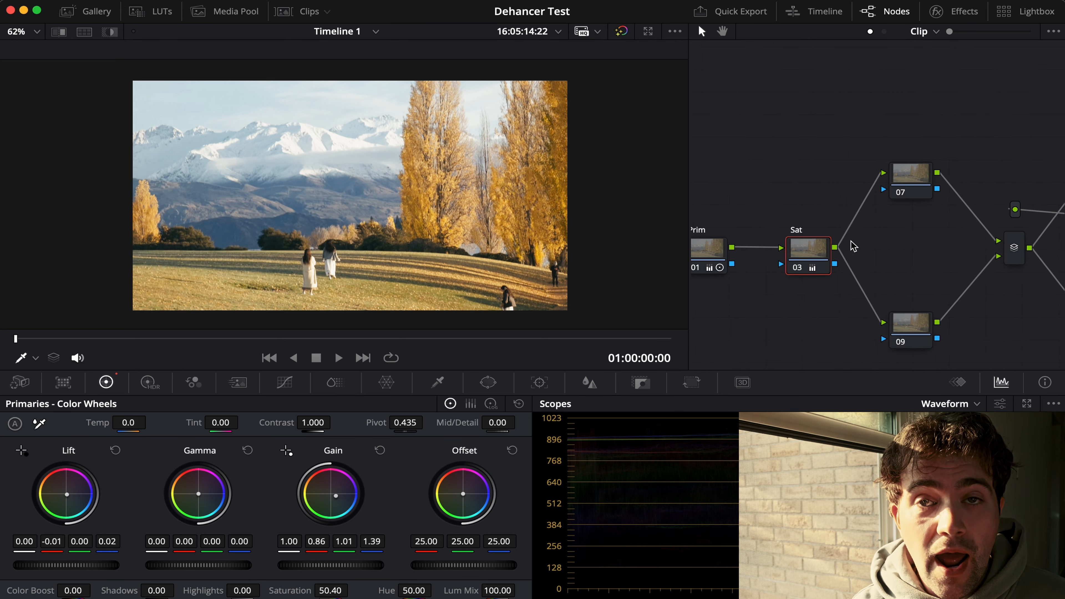
scroll(853, 246, left, 5)
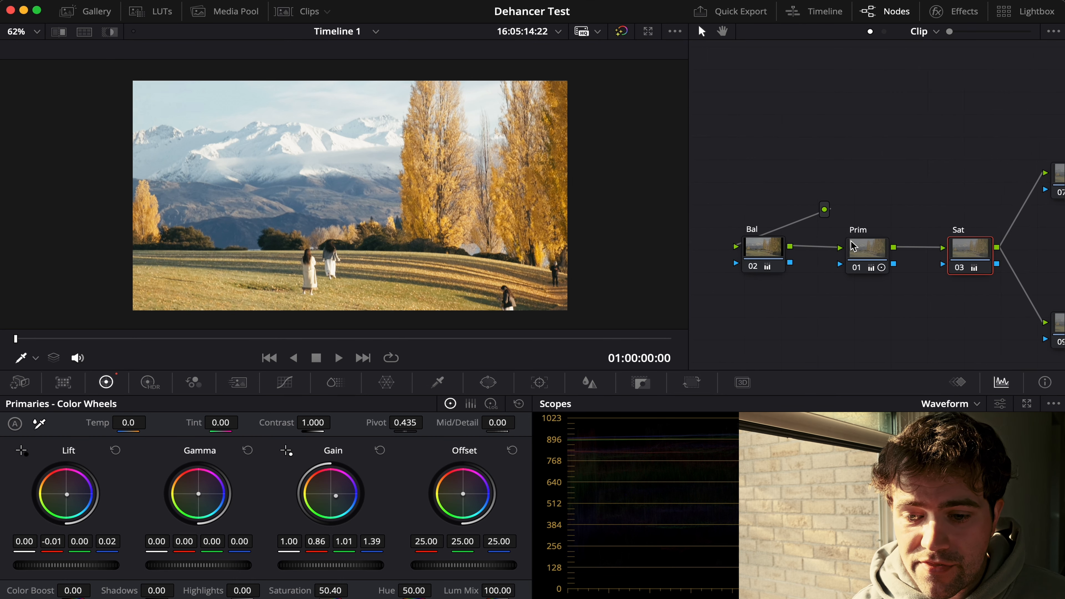
scroll(853, 247, right, 9)
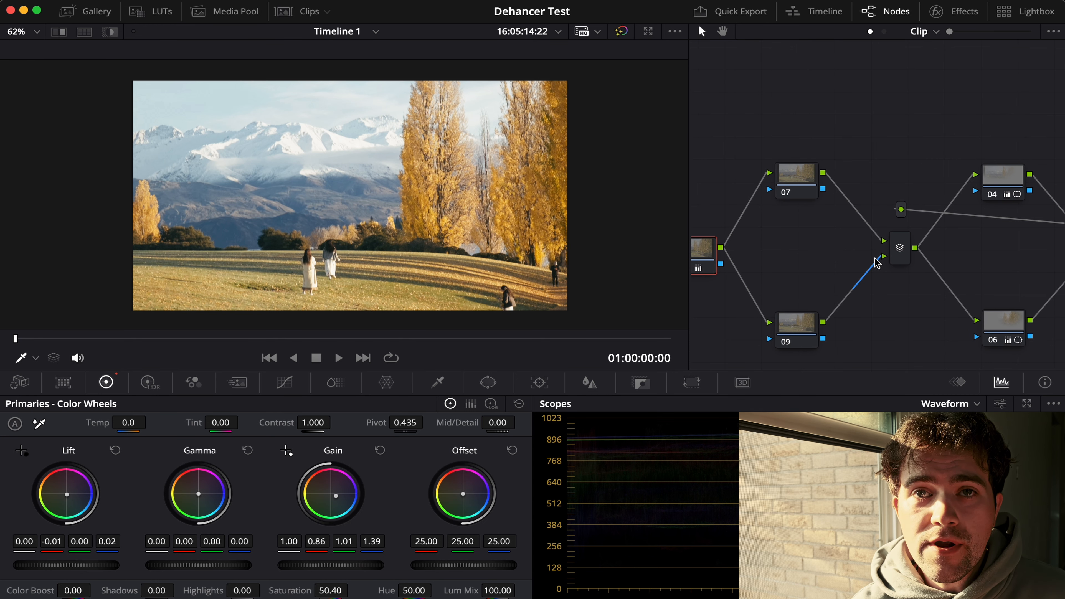
scroll(877, 262, left, 10)
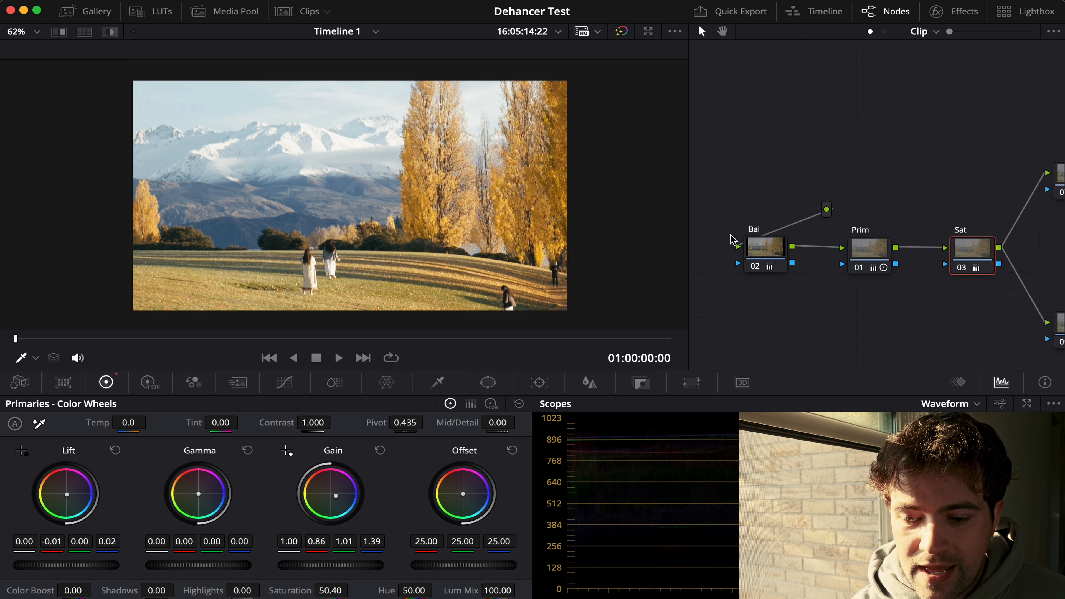
scroll(872, 295, right, 5)
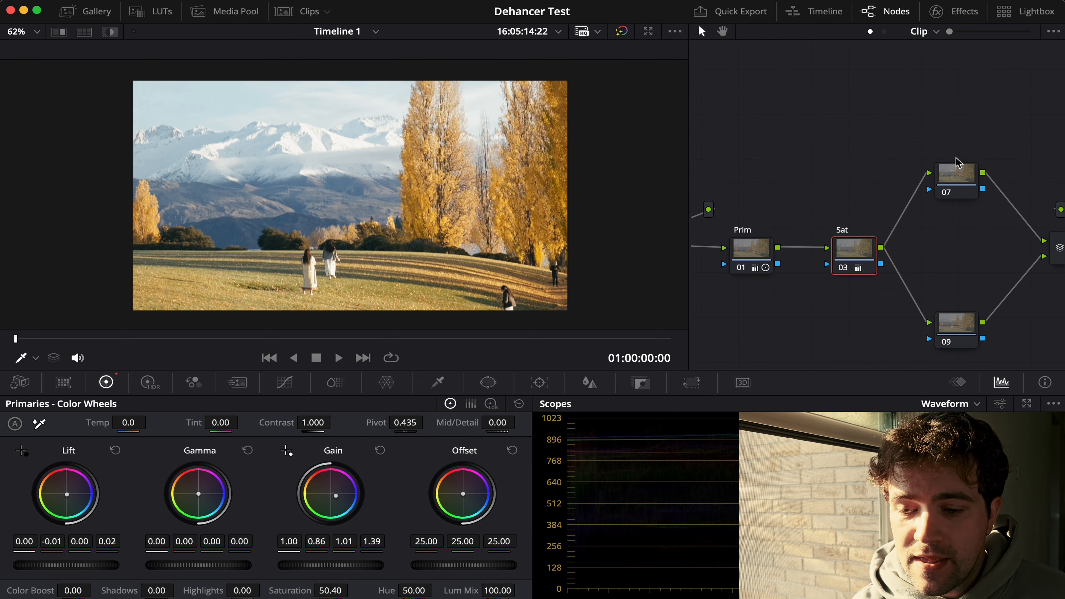
Step: Apply the Dehancer Pro 7.3.1 film emulation effect to node 07
click(960, 179)
scroll(930, 219, right, 6)
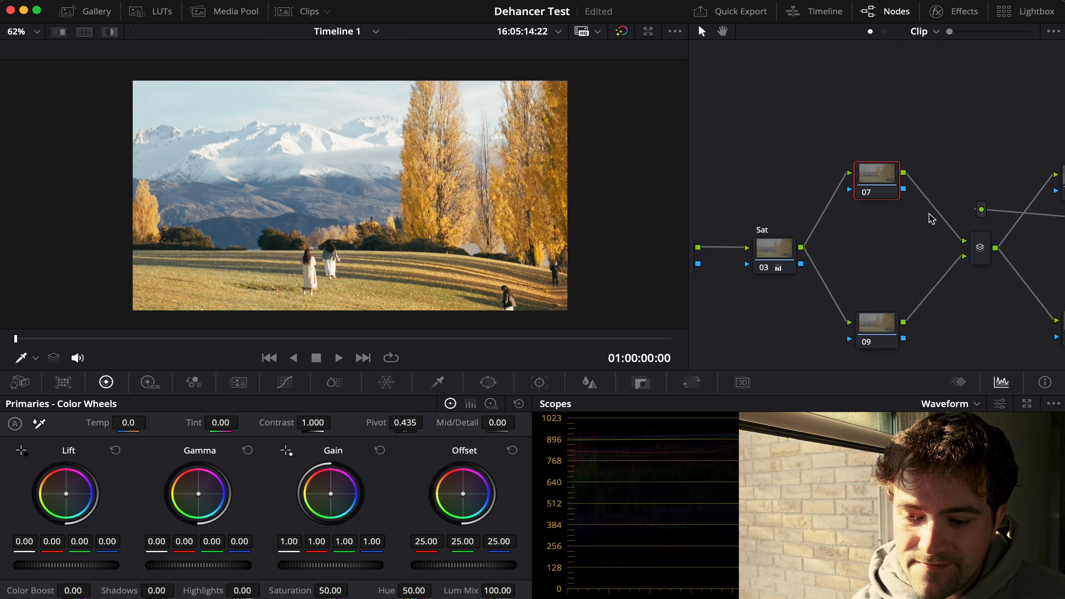
scroll(930, 218, right, 1)
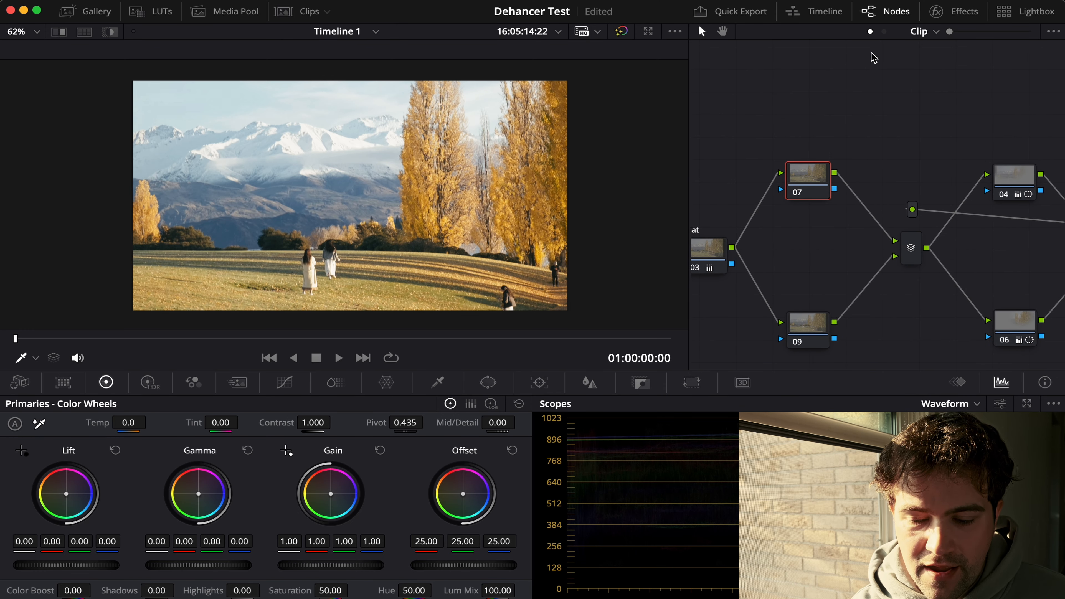
click(964, 13)
scroll(927, 218, down, 15)
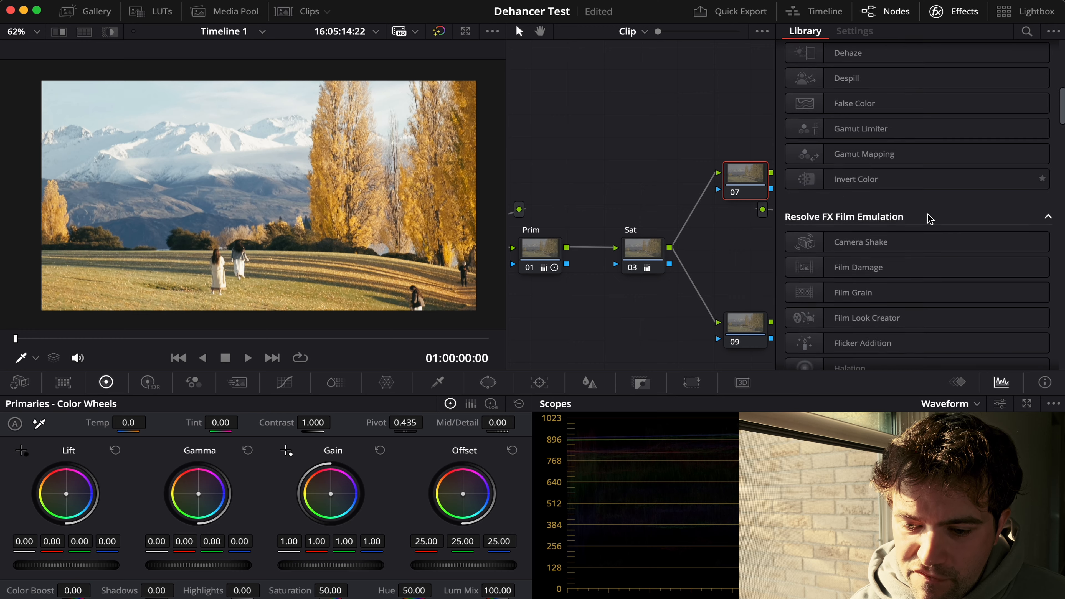
scroll(930, 218, down, 5)
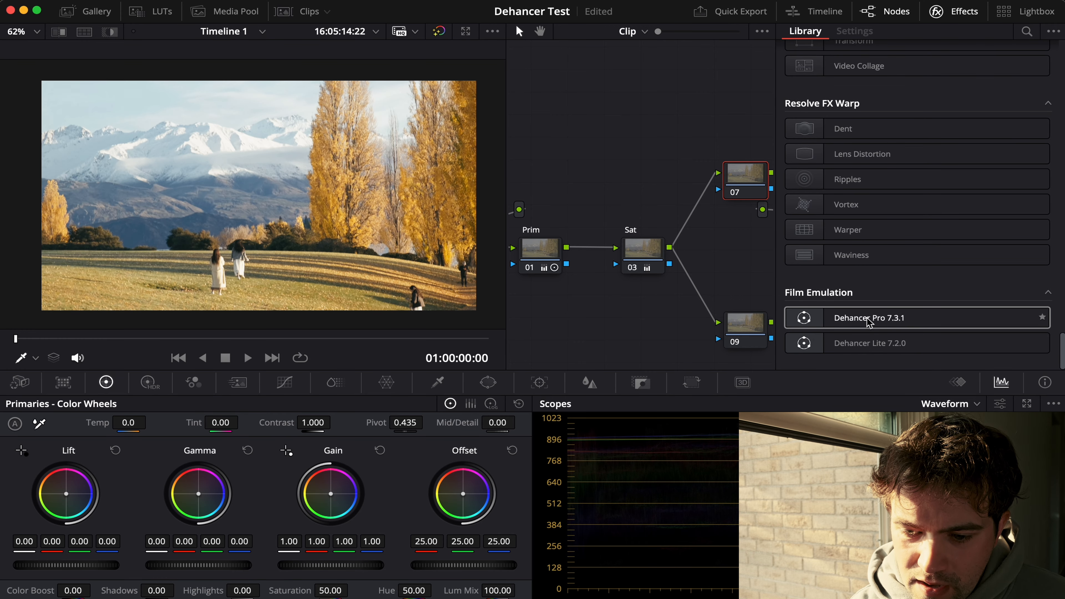
mouse_move(863, 323)
mouse_down()
mouse_move(723, 182)
mouse_move(740, 184)
mouse_up()
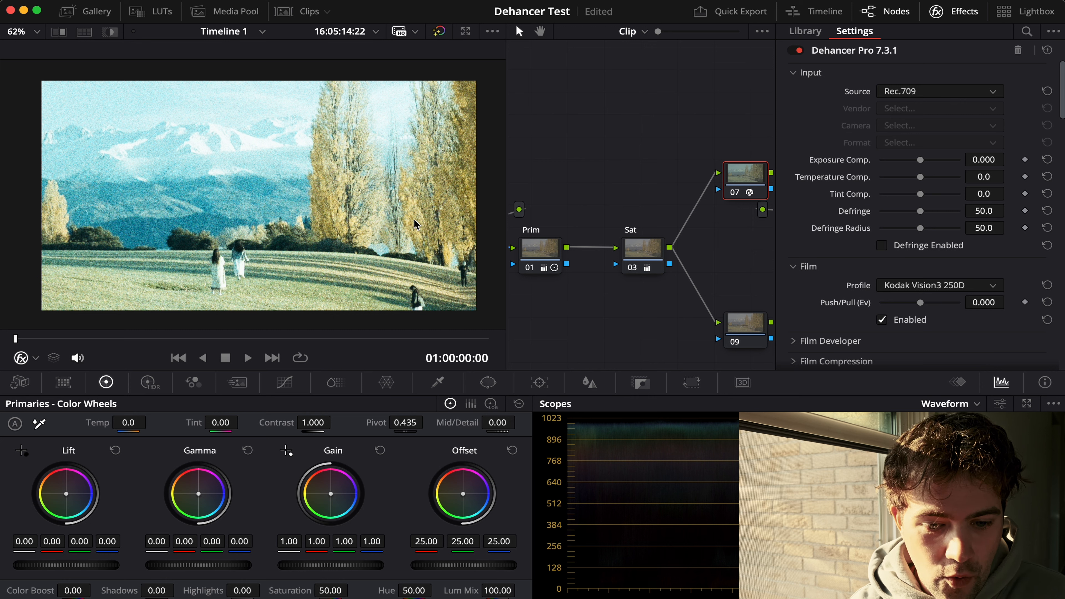
Step: Compare the image with and without Dehancer's film grain, and leave the film grain disabled
scroll(973, 288, down, 15)
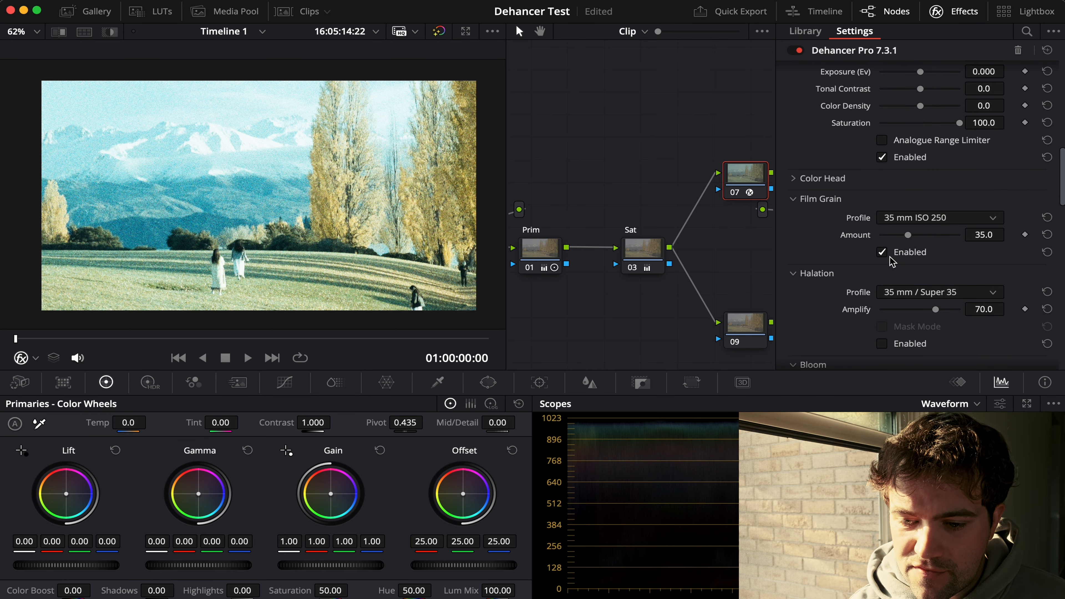
click(881, 253)
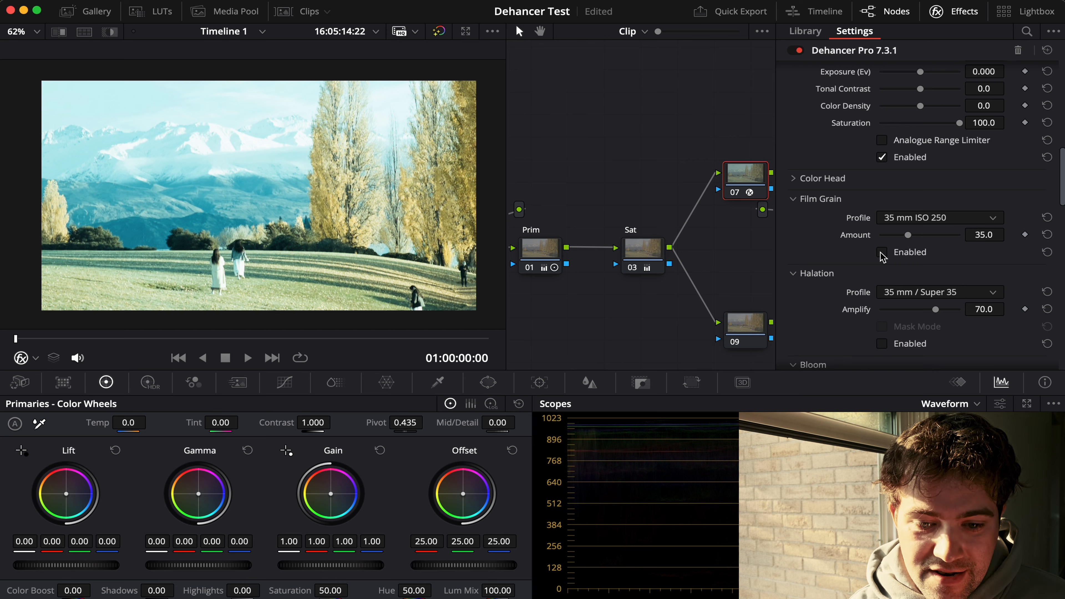
click(881, 253)
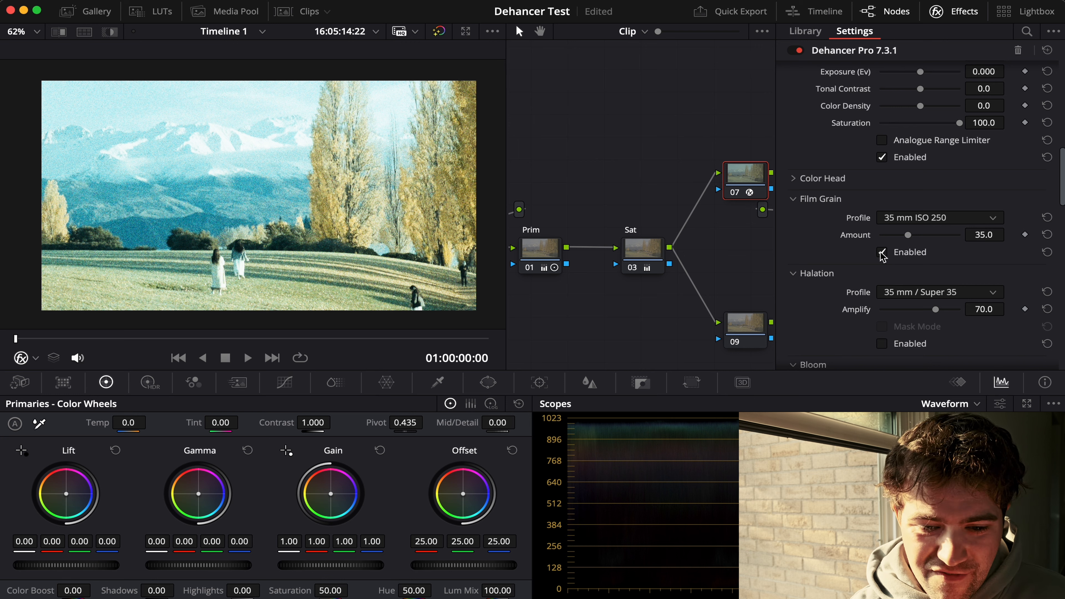
click(882, 253)
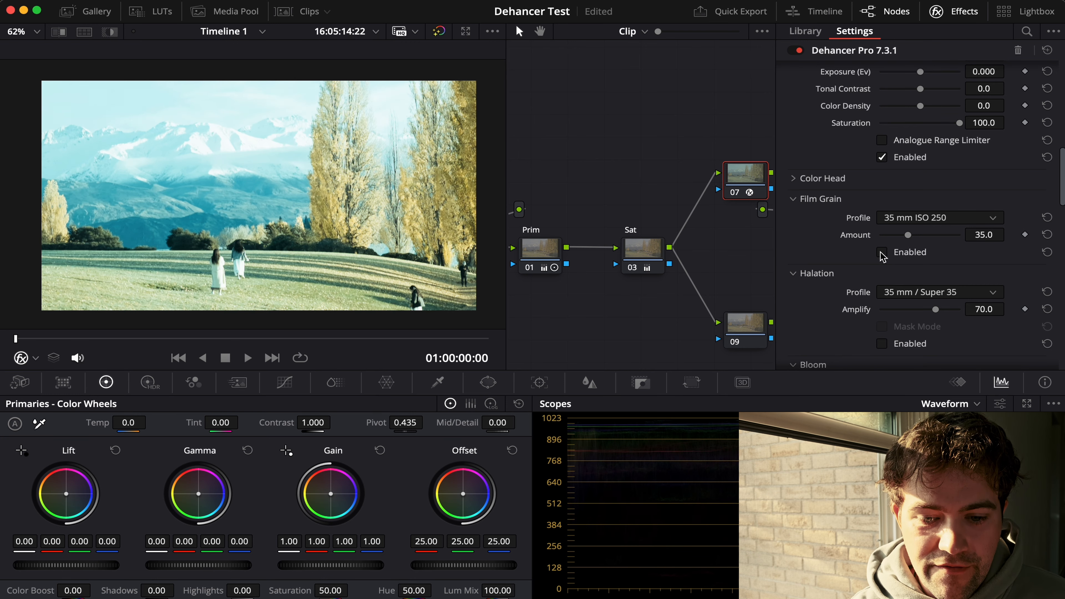
Step: Try the Cinestill 50D film profile in Dehancer and change the profile to Cinestill 800T
scroll(882, 257, up, 5)
scroll(883, 256, down, 1)
scroll(883, 256, up, 1)
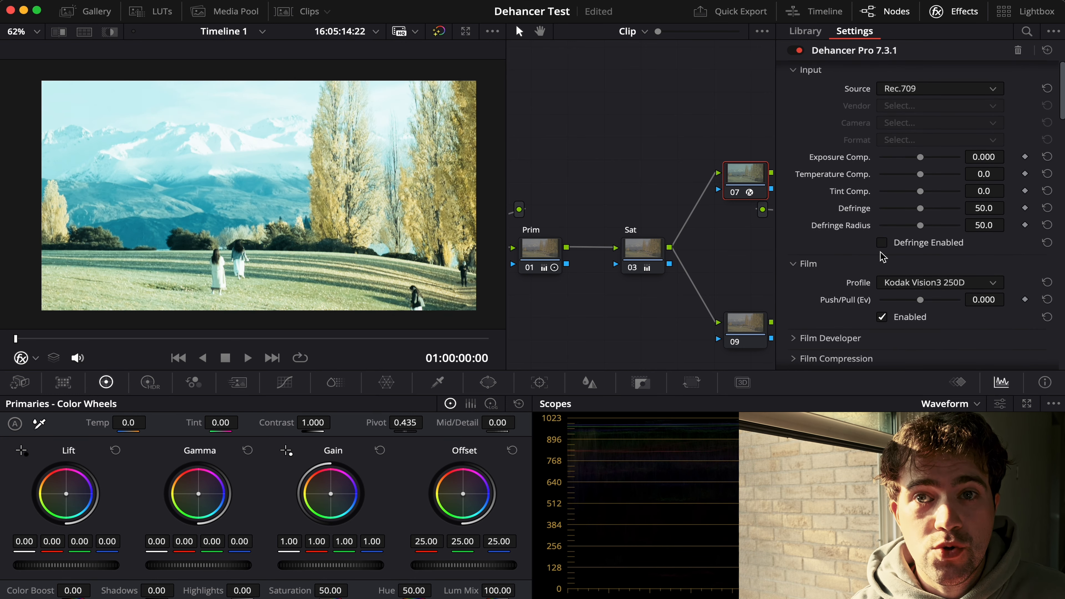
scroll(884, 257, up, 1)
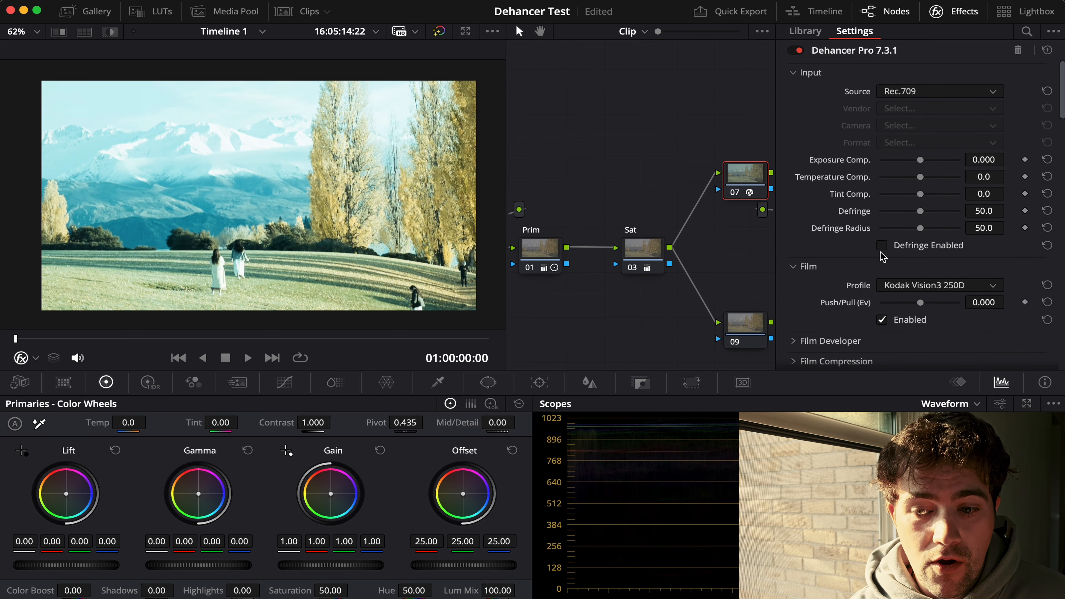
click(958, 287)
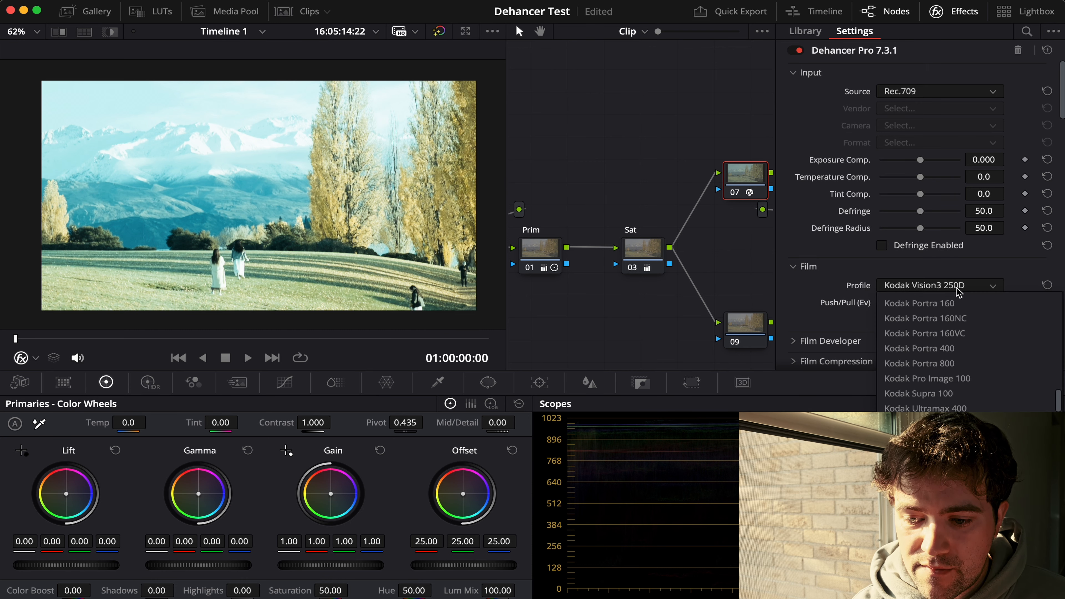
scroll(941, 345, up, 3)
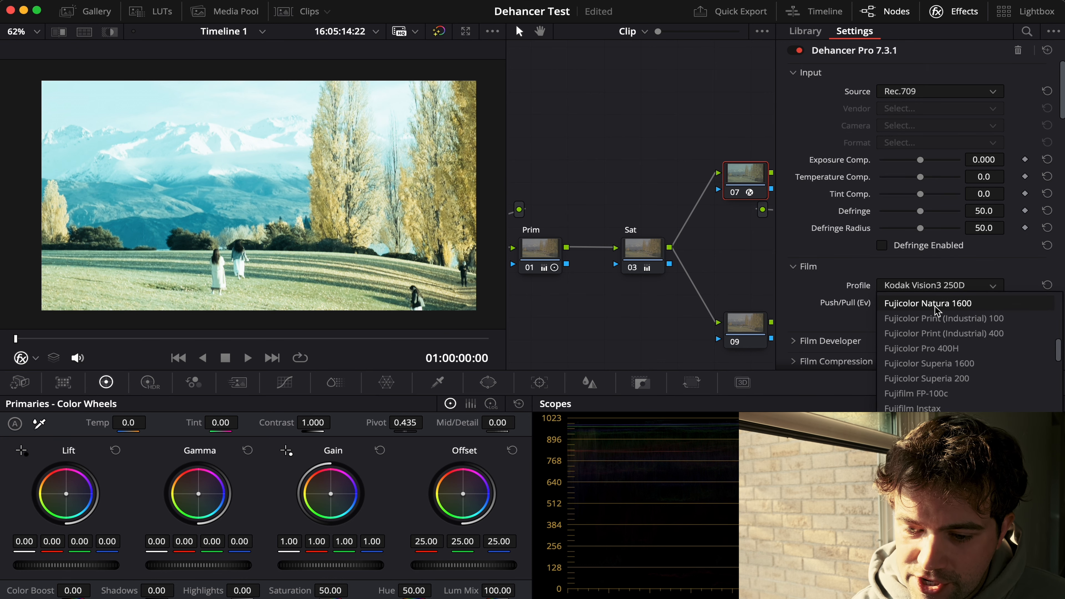
scroll(939, 342, up, 5)
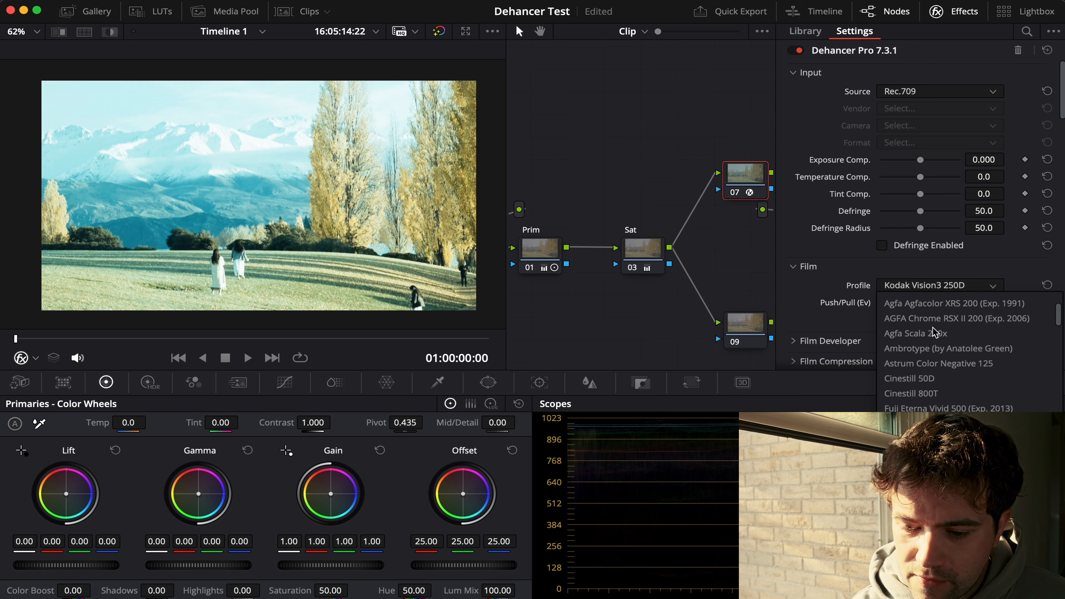
click(913, 393)
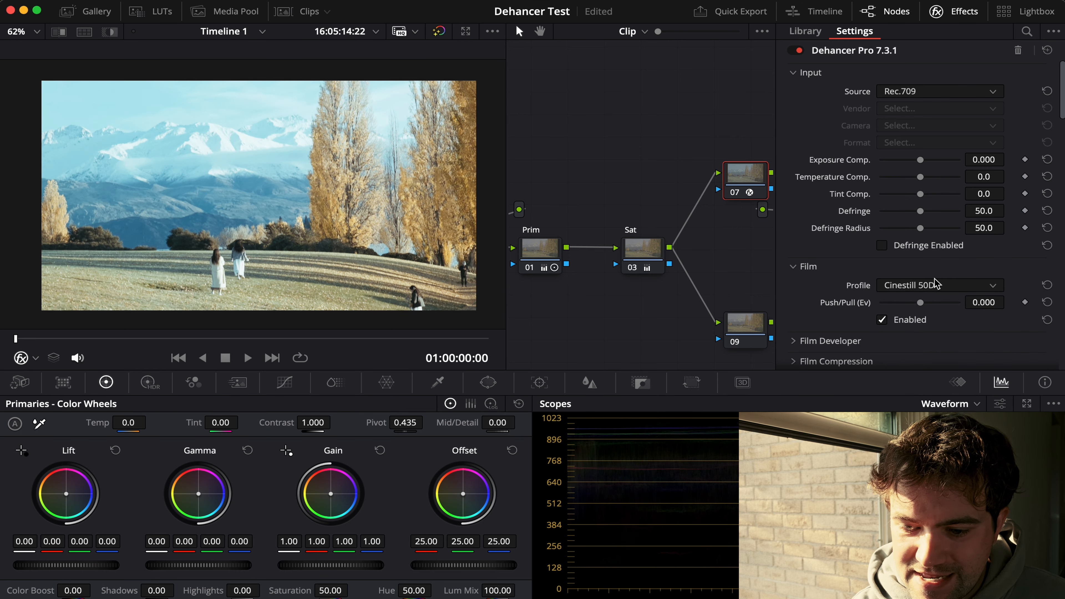
click(934, 287)
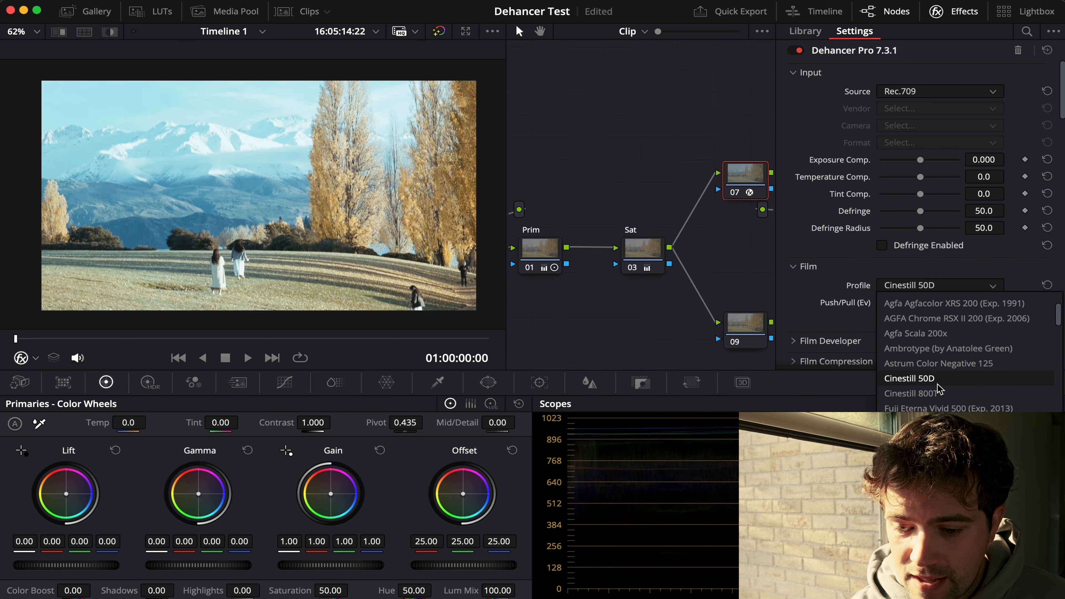
click(933, 394)
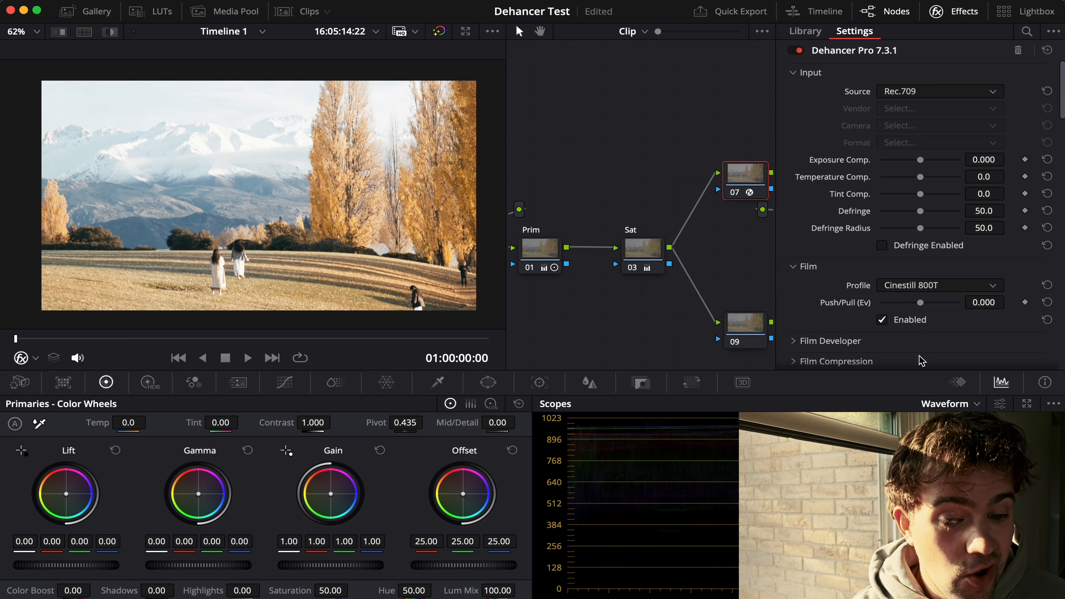
Step: Try the Fujicolor Pro 400H film profile in Dehancer on node 07
click(930, 288)
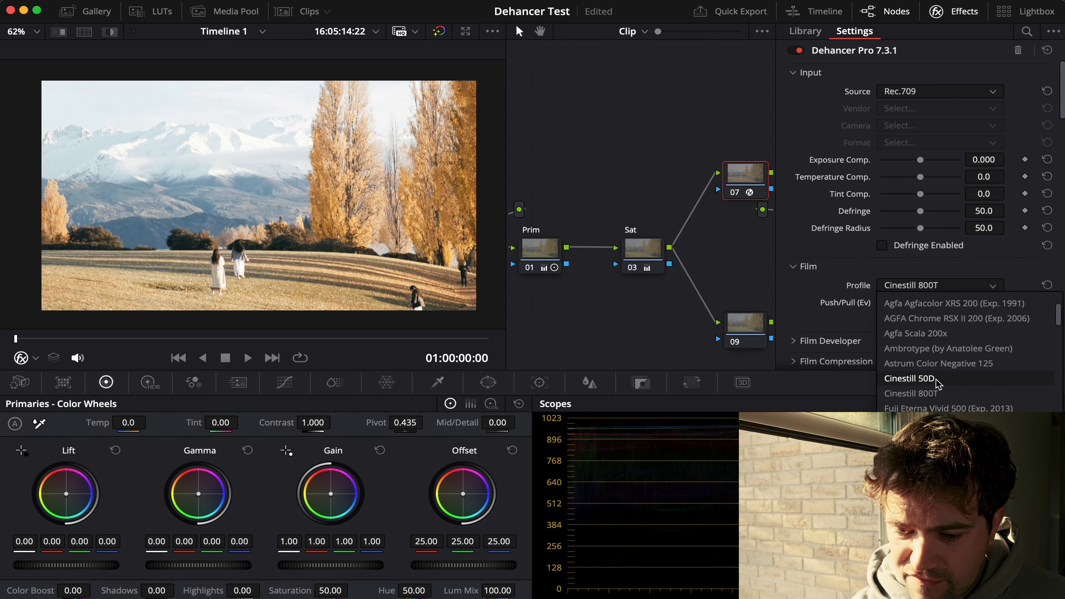
scroll(931, 392, down, 8)
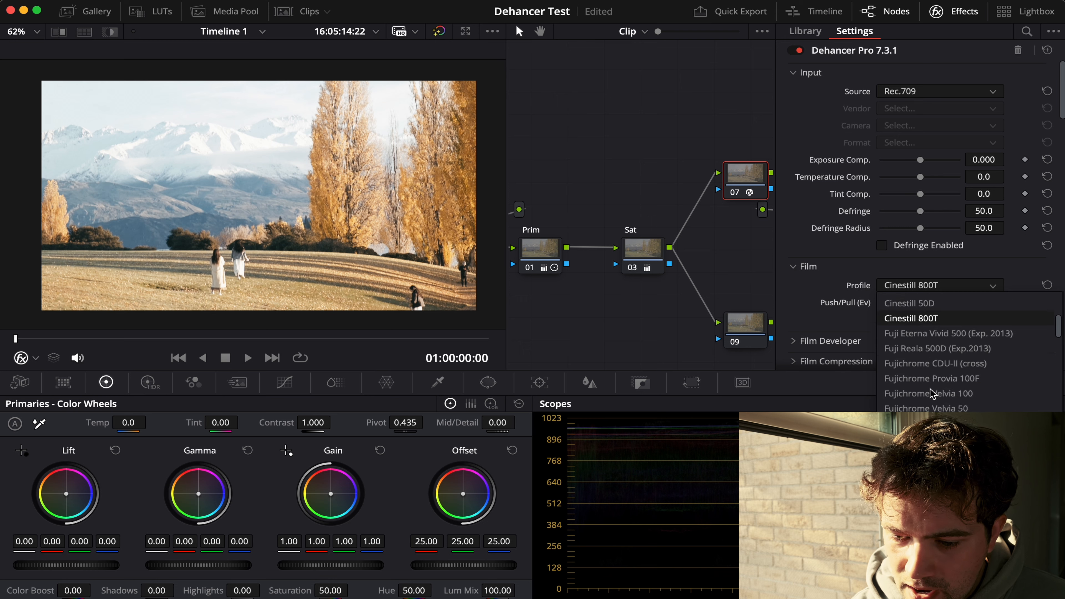
scroll(931, 393, down, 6)
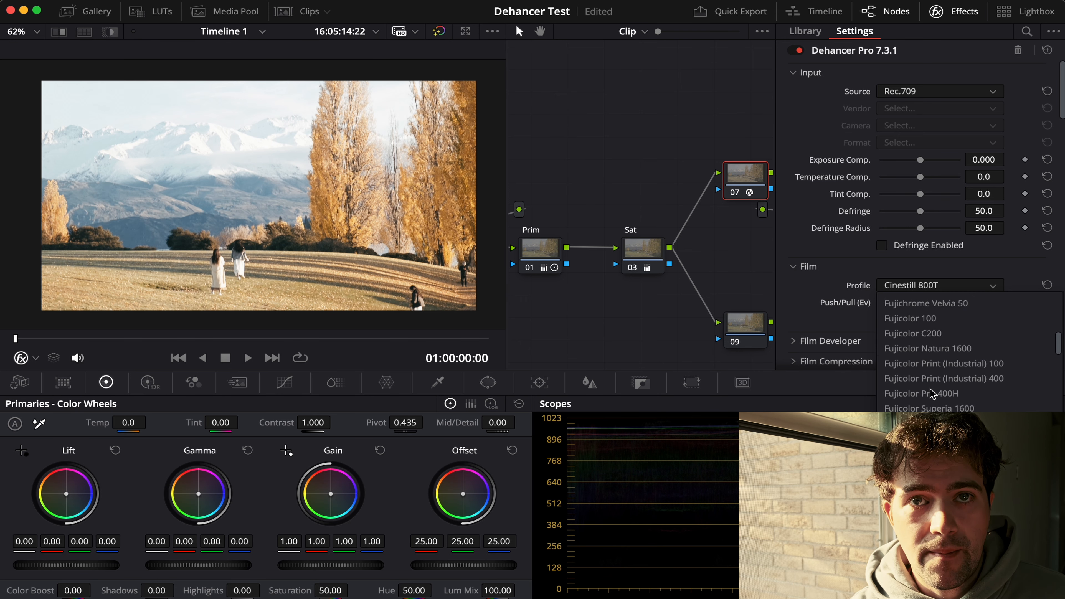
scroll(930, 393, down, 1)
click(964, 349)
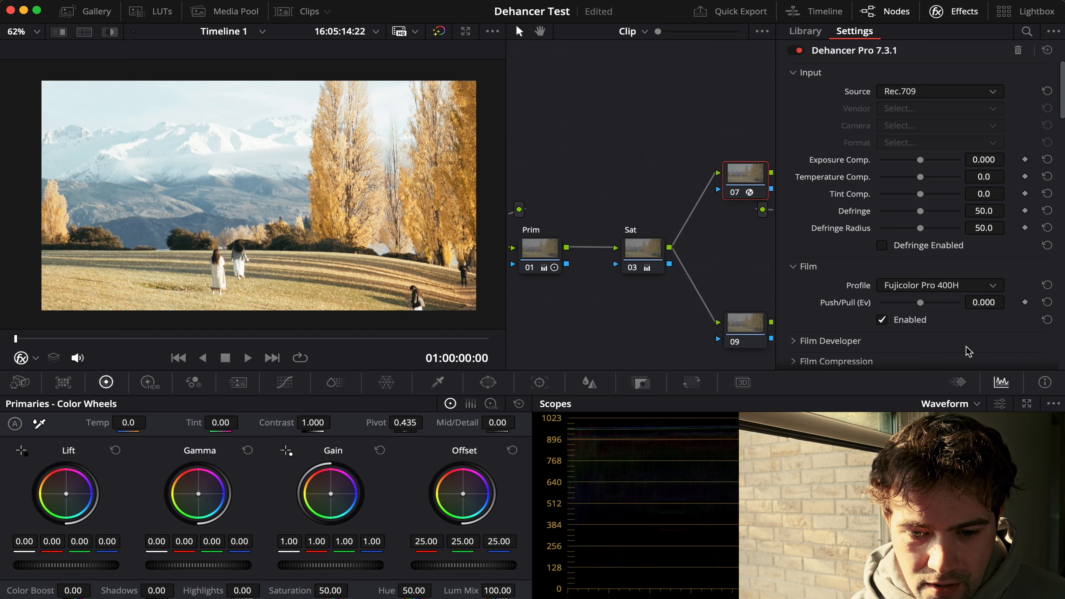
Step: Try the Kodak Ektar 100 and Kodak Portra 160 film profiles on the mountain clip
click(964, 286)
scroll(950, 352, down, 5)
scroll(949, 352, down, 5)
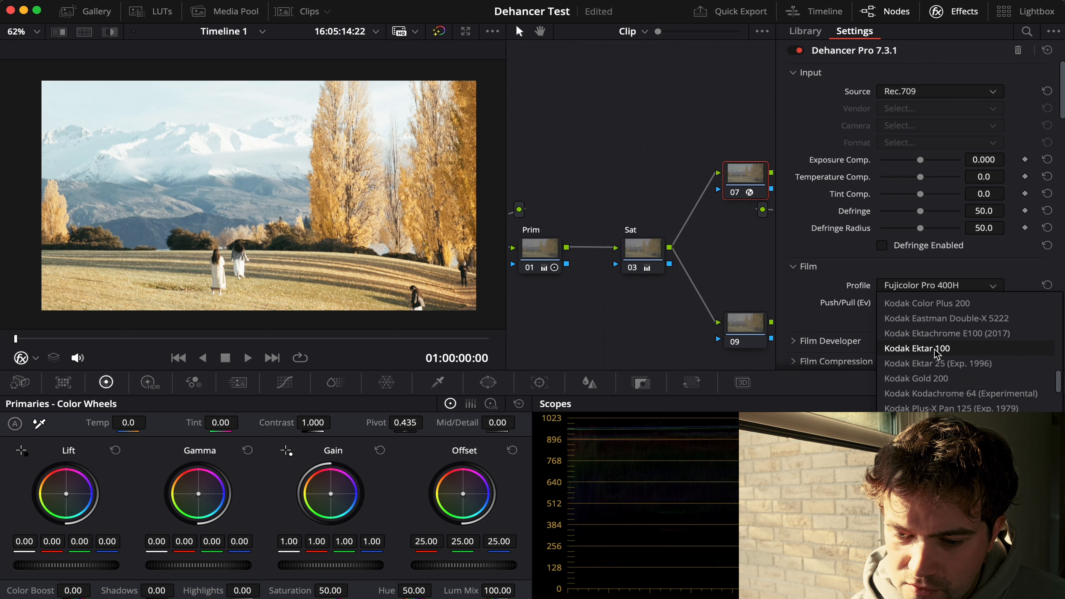
click(935, 349)
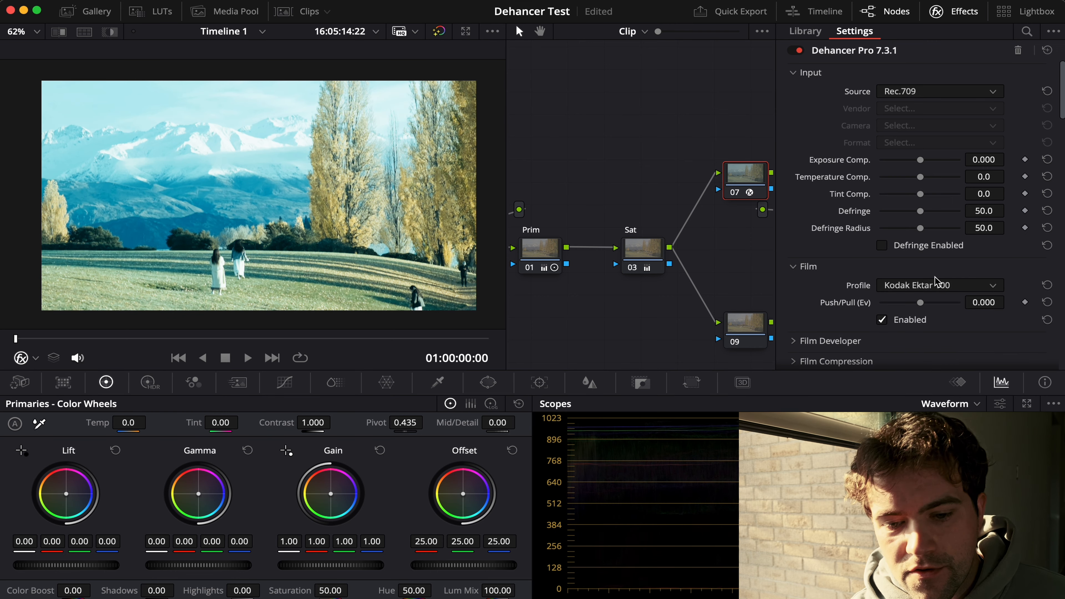
click(941, 286)
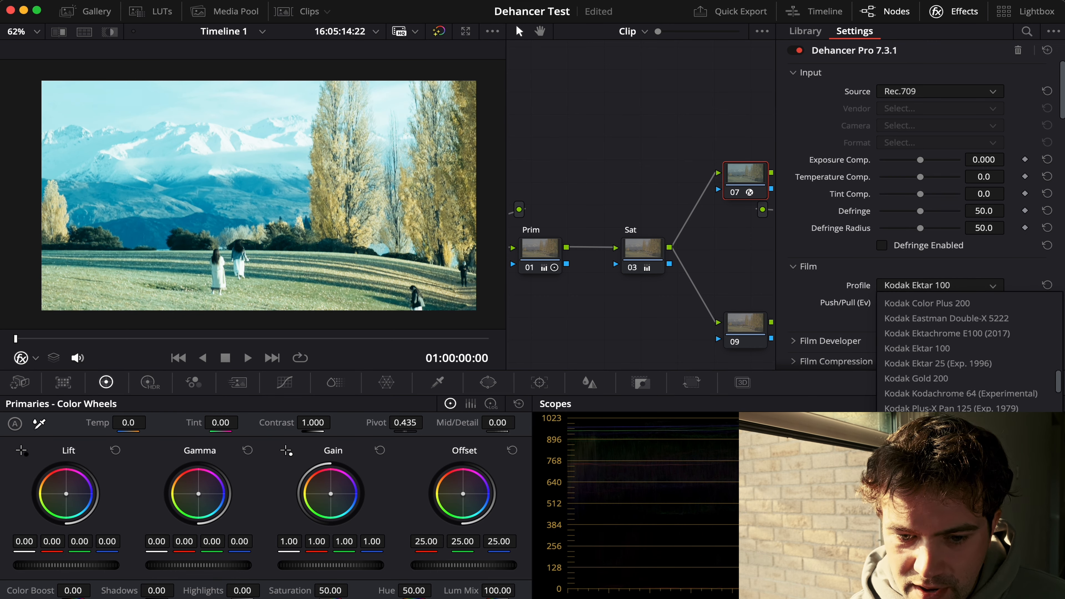
click(918, 423)
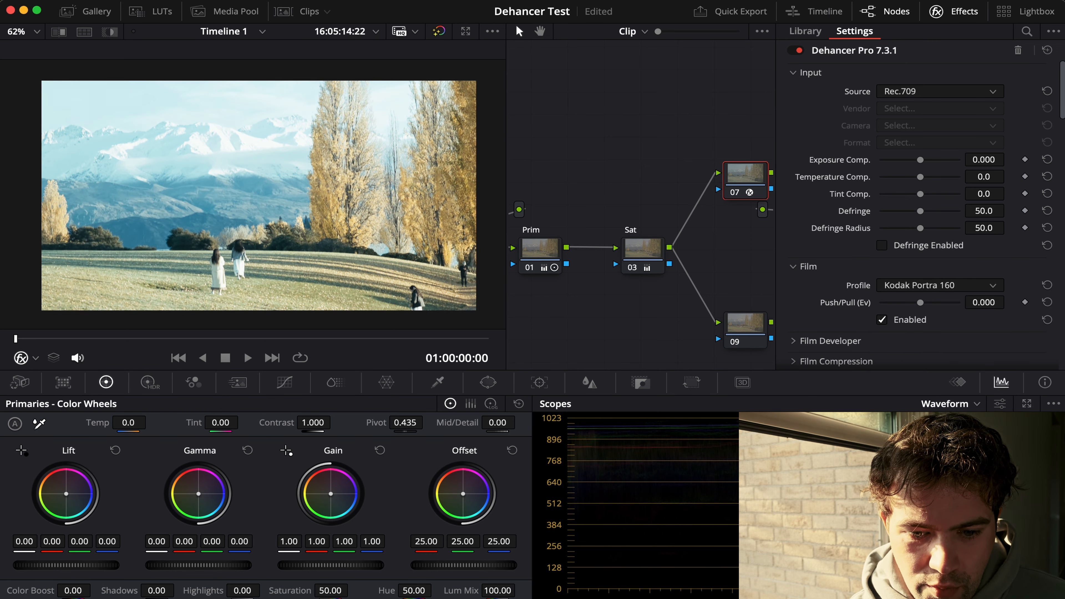
Step: Try the Kodak Portra 400 and Kodak Vision3 50D film profiles on the mountain clip
click(955, 289)
scroll(954, 336, down, 3)
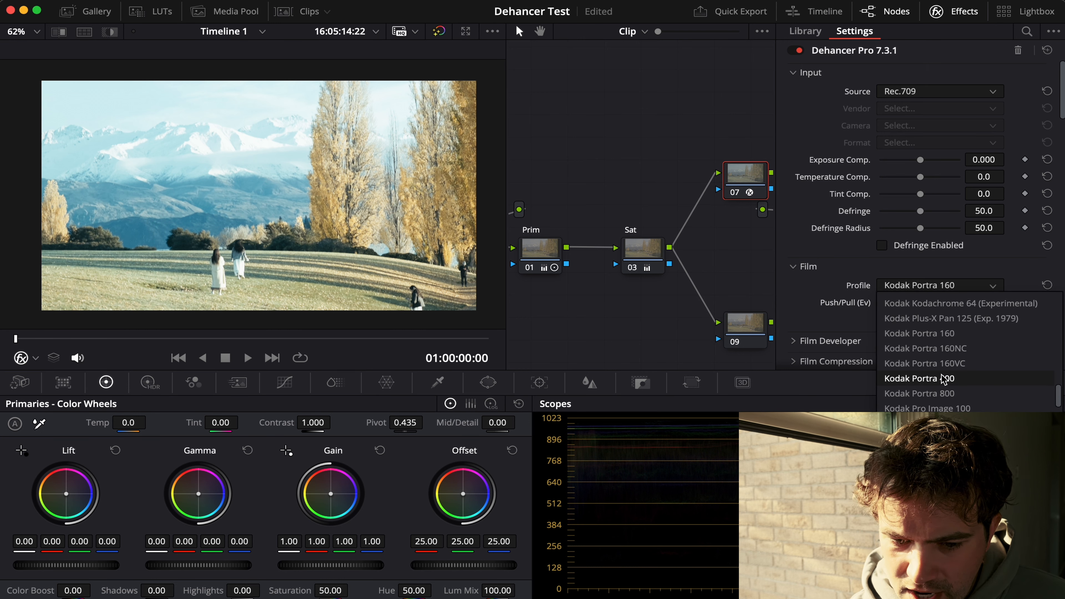
click(942, 378)
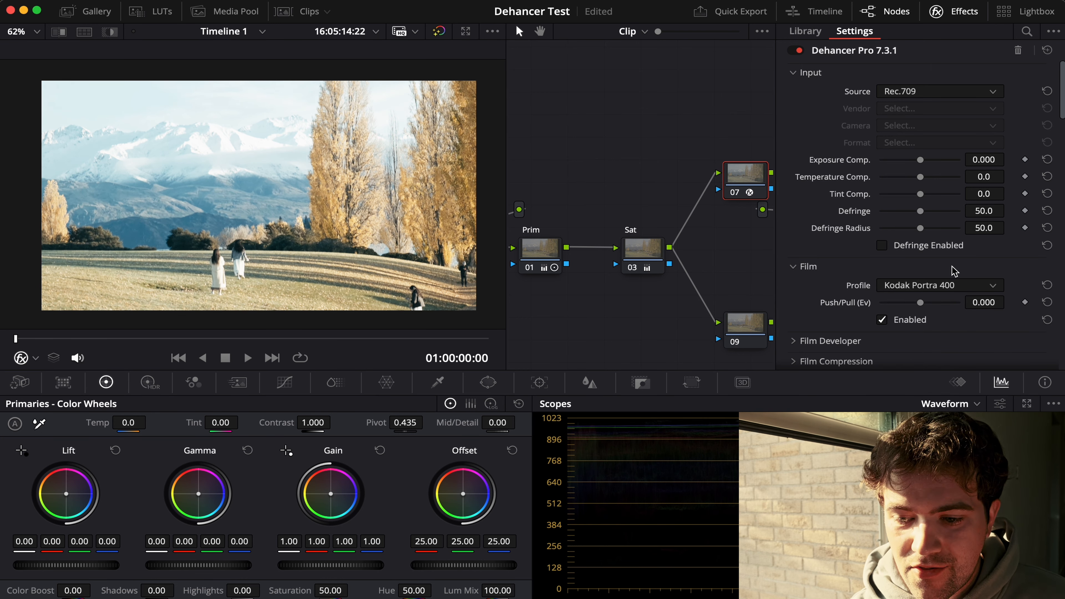
click(943, 289)
scroll(942, 377, down, 2)
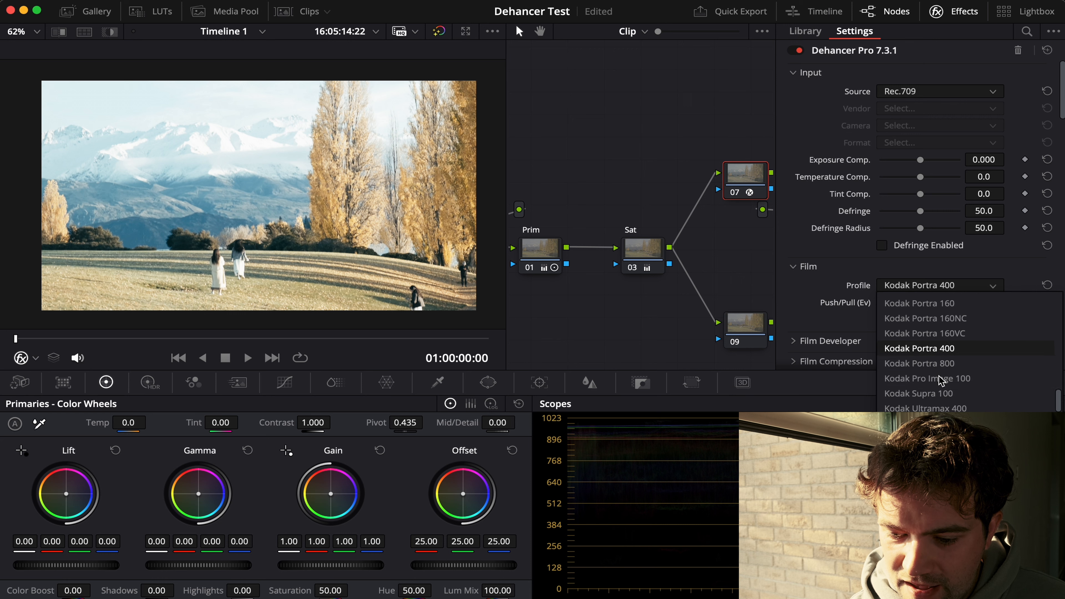
scroll(941, 380, down, 2)
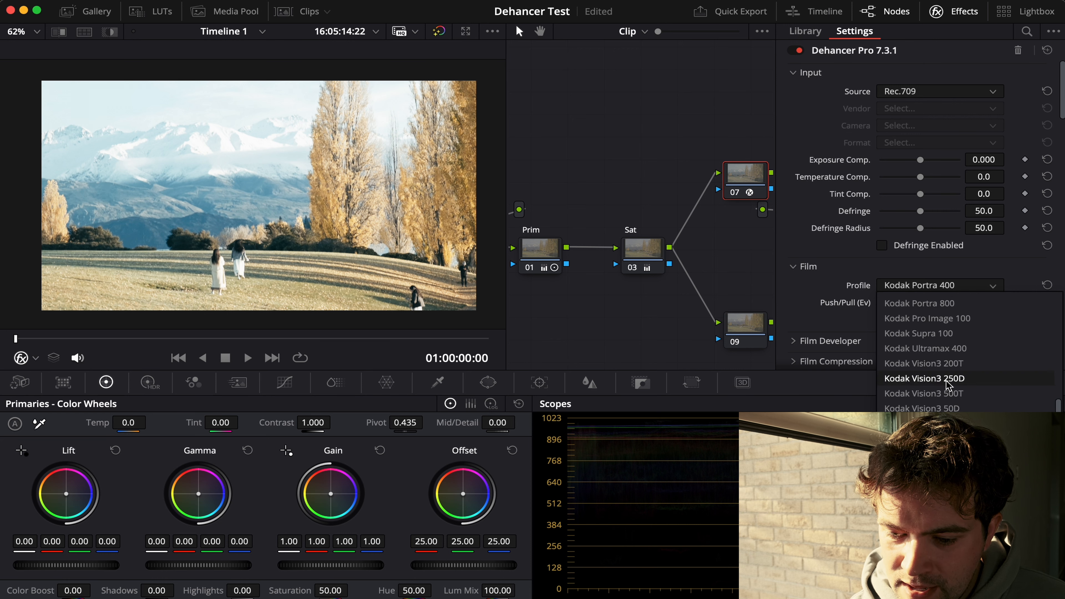
scroll(948, 385, up, 4)
scroll(948, 385, down, 3)
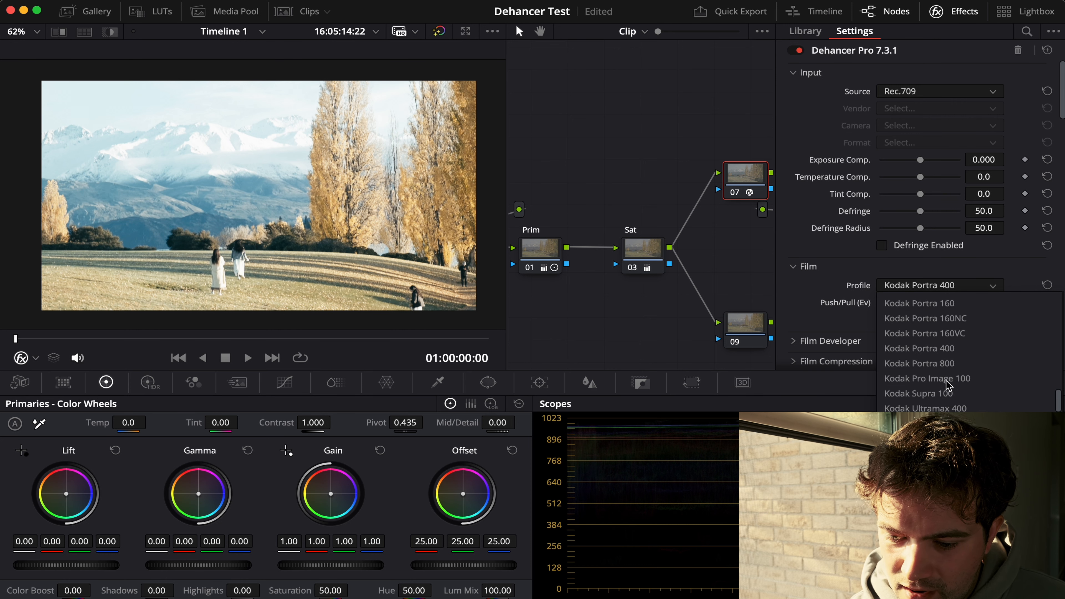
scroll(948, 385, down, 1)
click(934, 407)
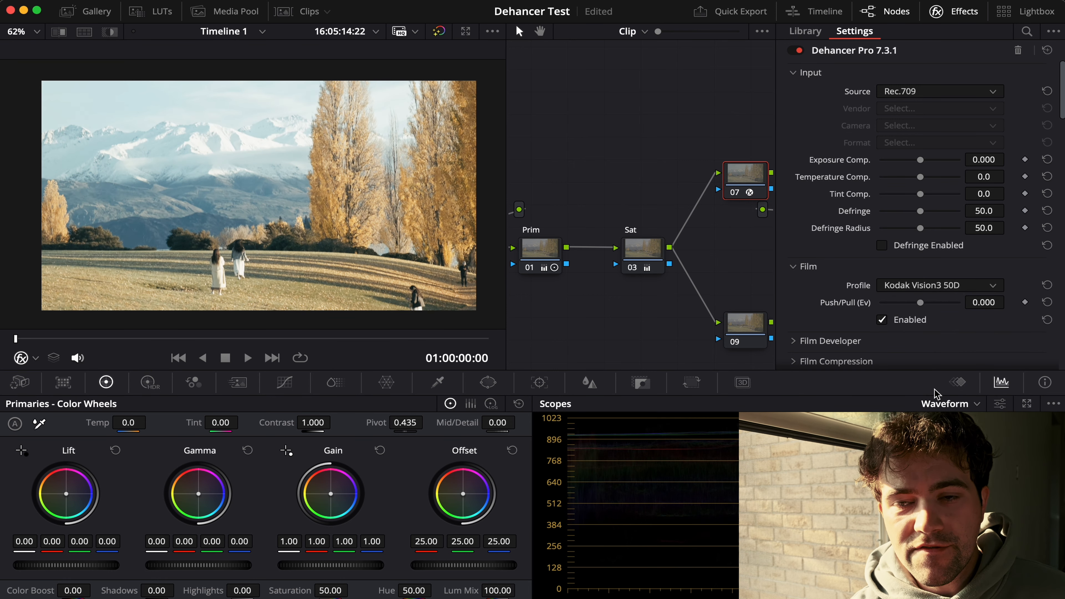
Step: Change the Dehancer film profile to Cinestill 50D
click(960, 288)
scroll(956, 336, up, 10)
scroll(956, 335, up, 6)
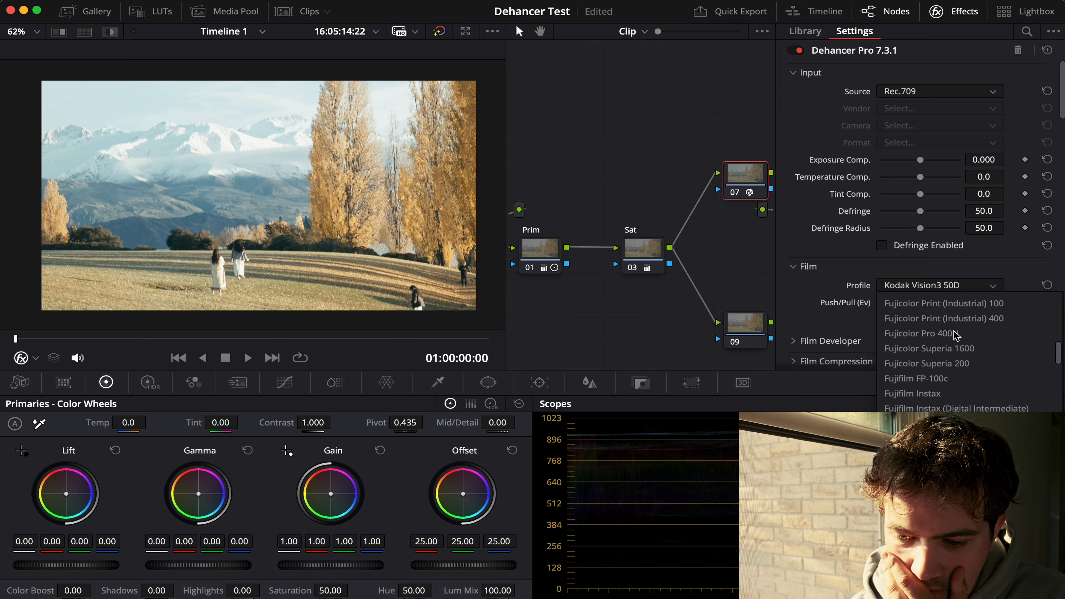
click(926, 334)
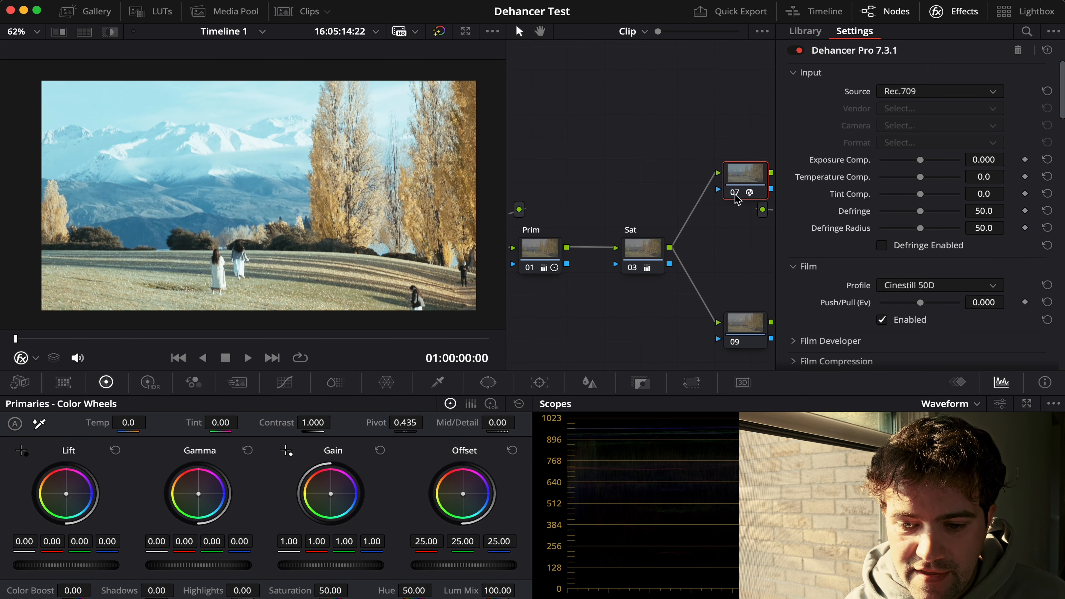
Step: Compare the image with node 07 disabled and enabled, leaving the node enabled
click(735, 193)
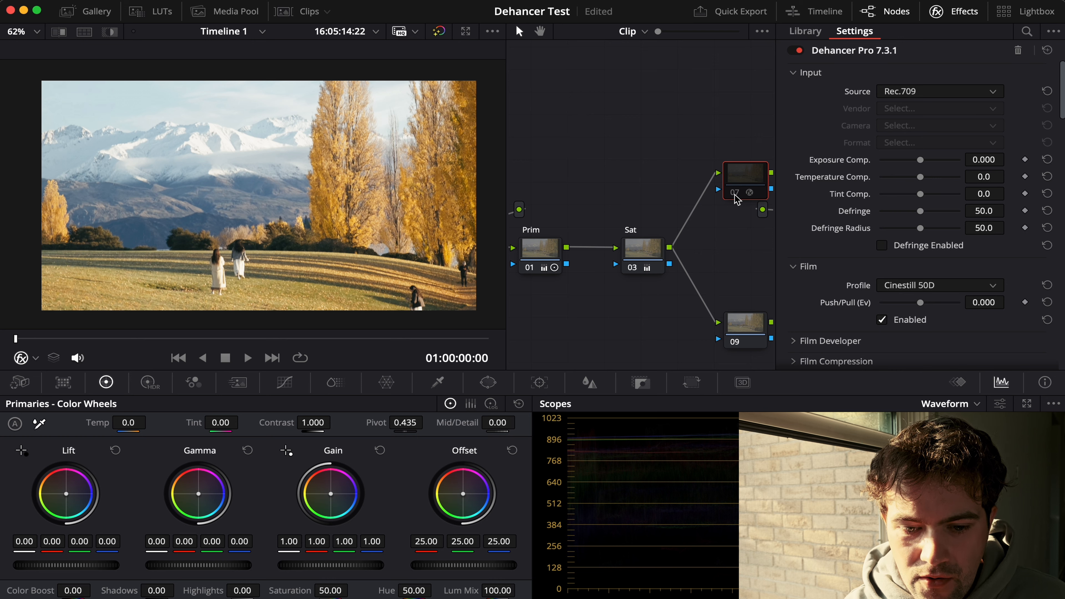
click(734, 194)
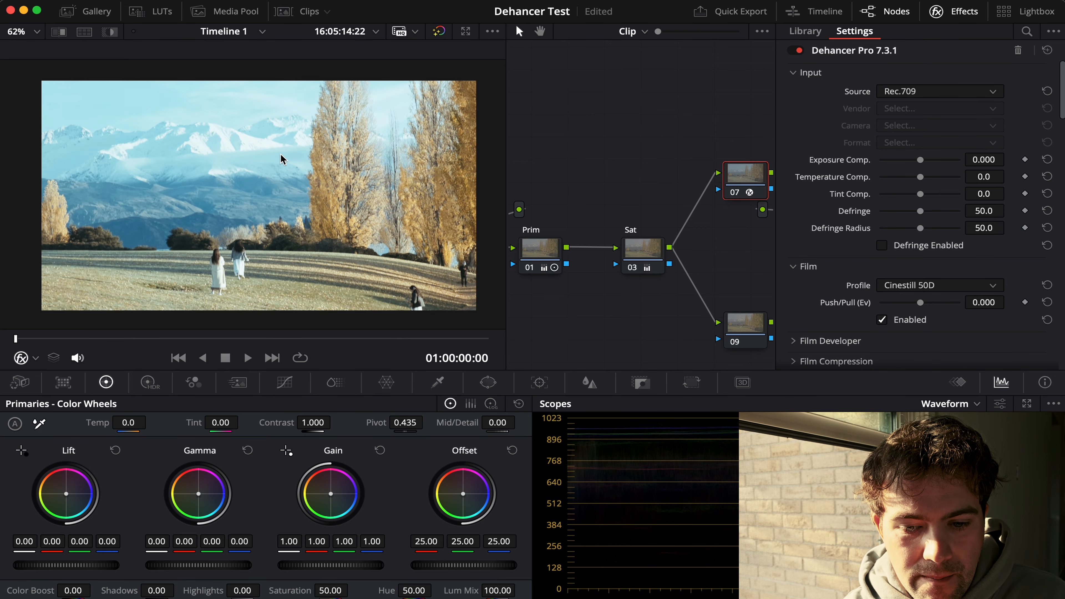
click(734, 193)
click(735, 194)
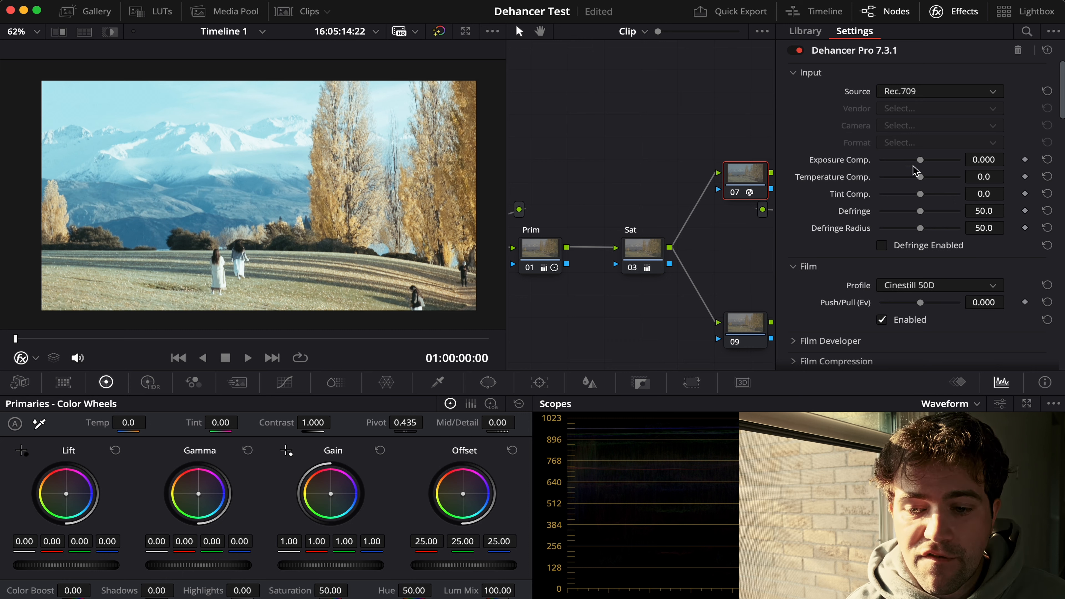
Step: Try Rec.2020 as Dehancer's input source and set the source back to Rec.709
click(917, 98)
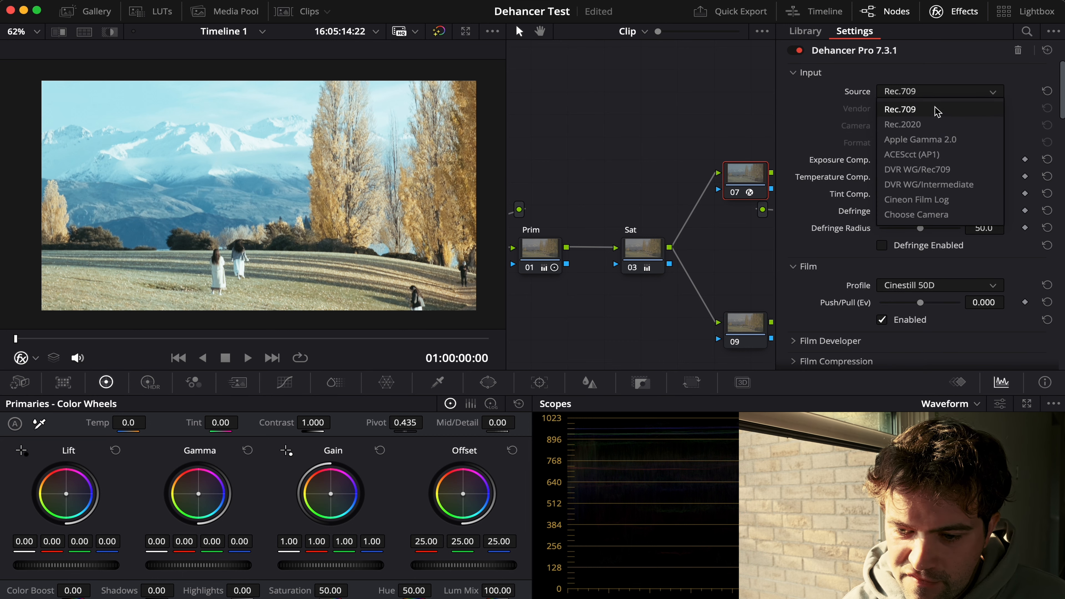
click(931, 124)
click(924, 96)
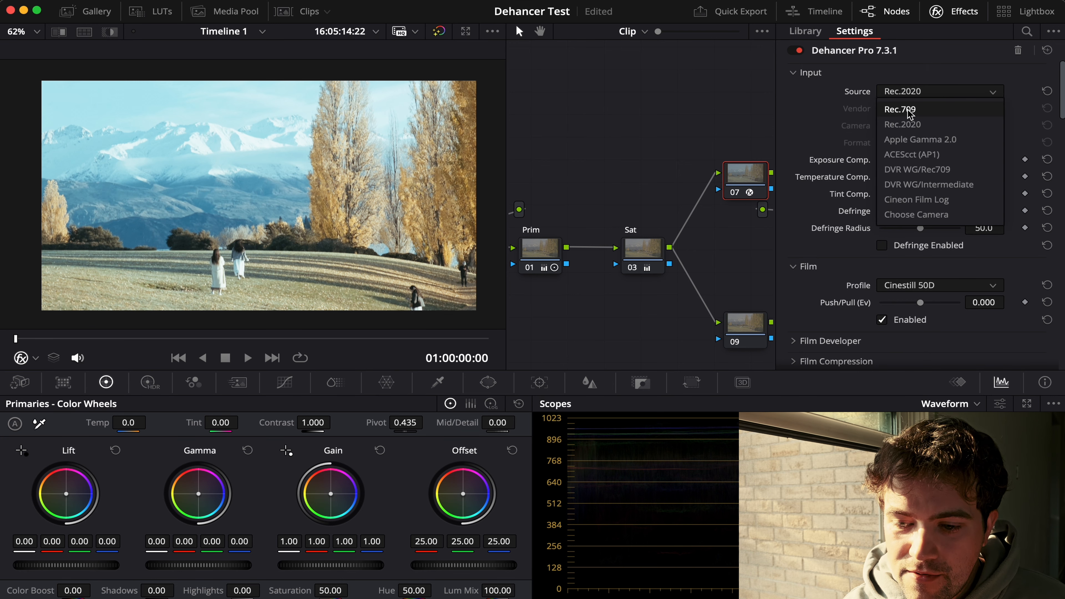
click(914, 109)
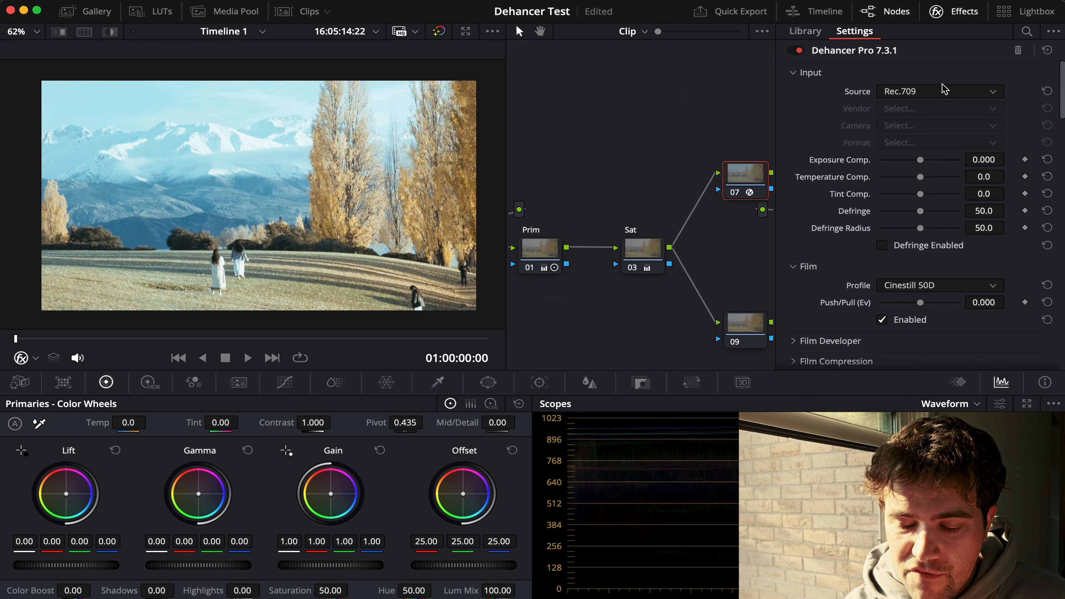
click(944, 94)
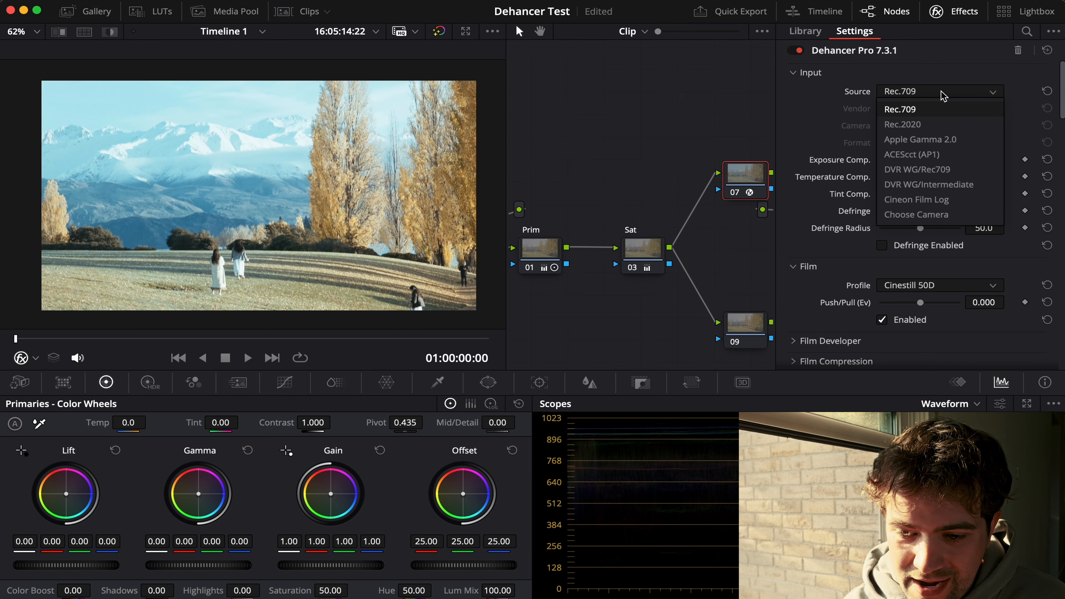
click(908, 113)
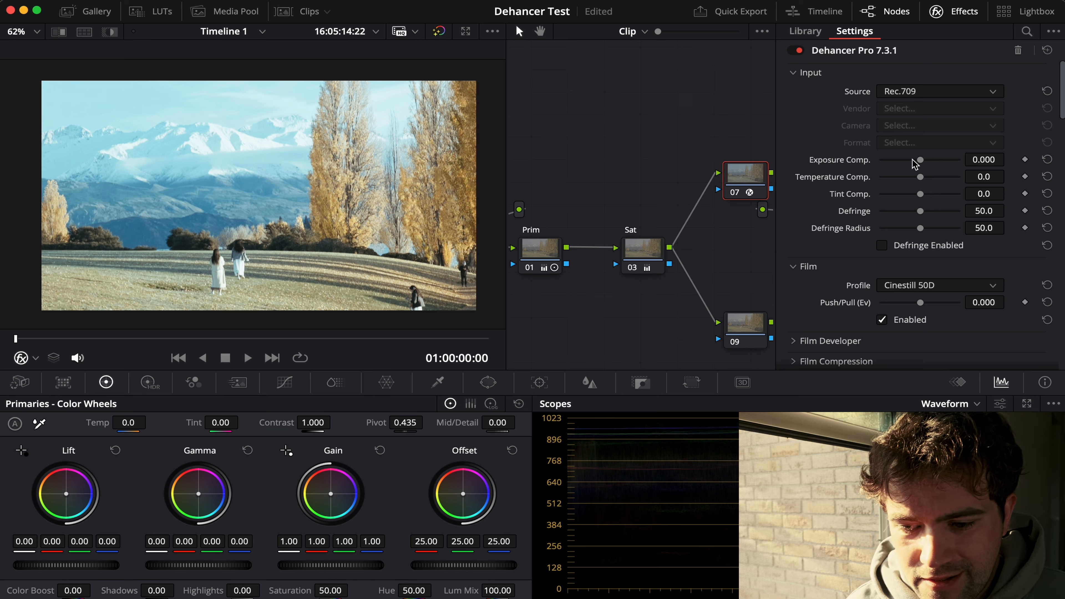
Step: Set Dehancer's exposure compensation to -0.192 and temperature compensation to 6.4, comparing the image with node 07 off and on
drag(920, 160, 917, 161)
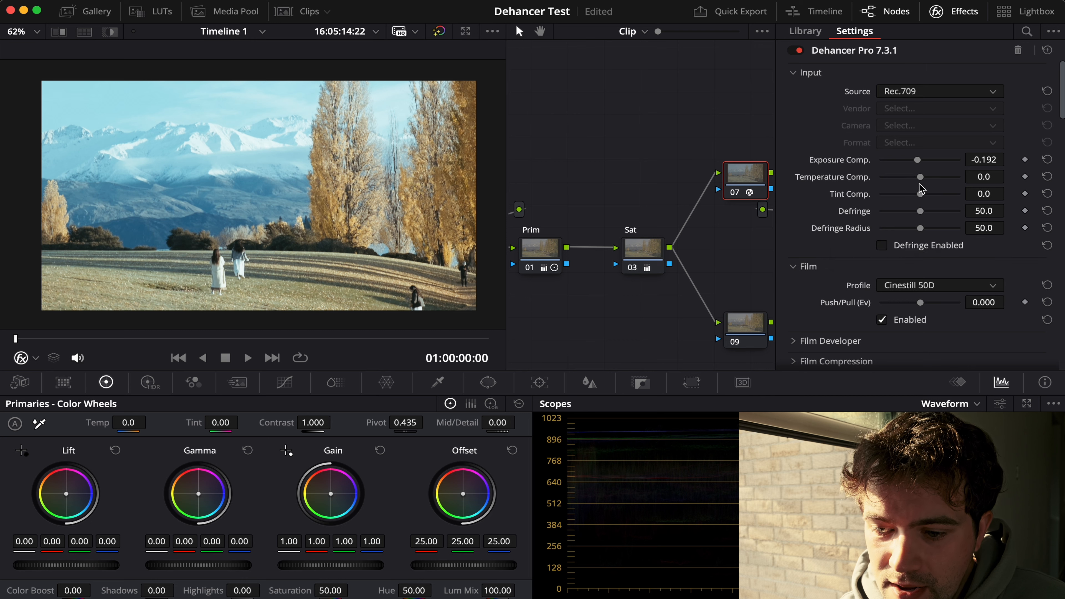
drag(924, 181, 924, 186)
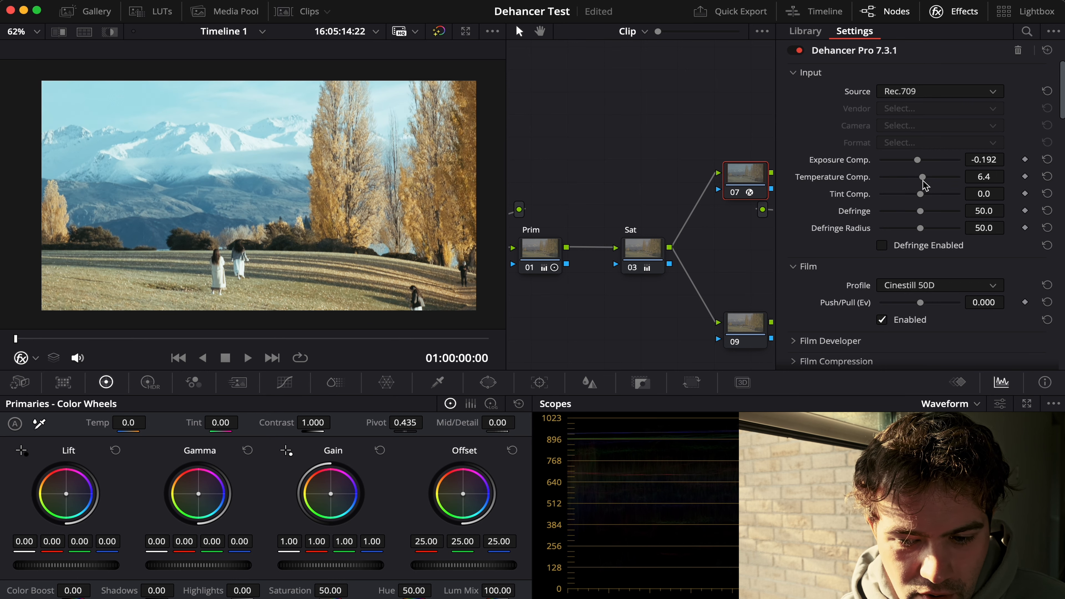
click(733, 194)
click(733, 194)
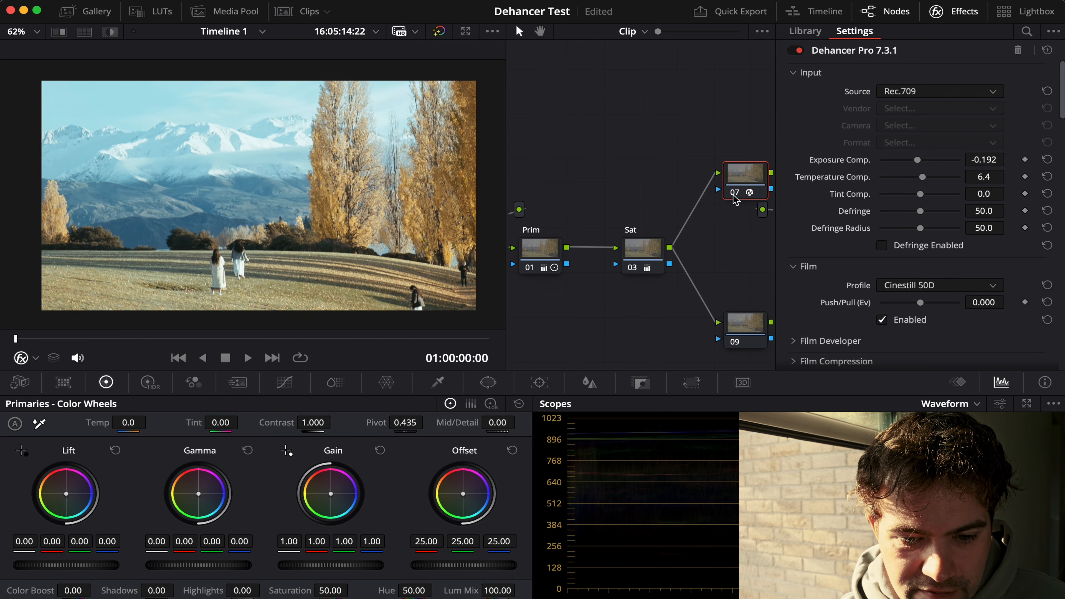
click(733, 195)
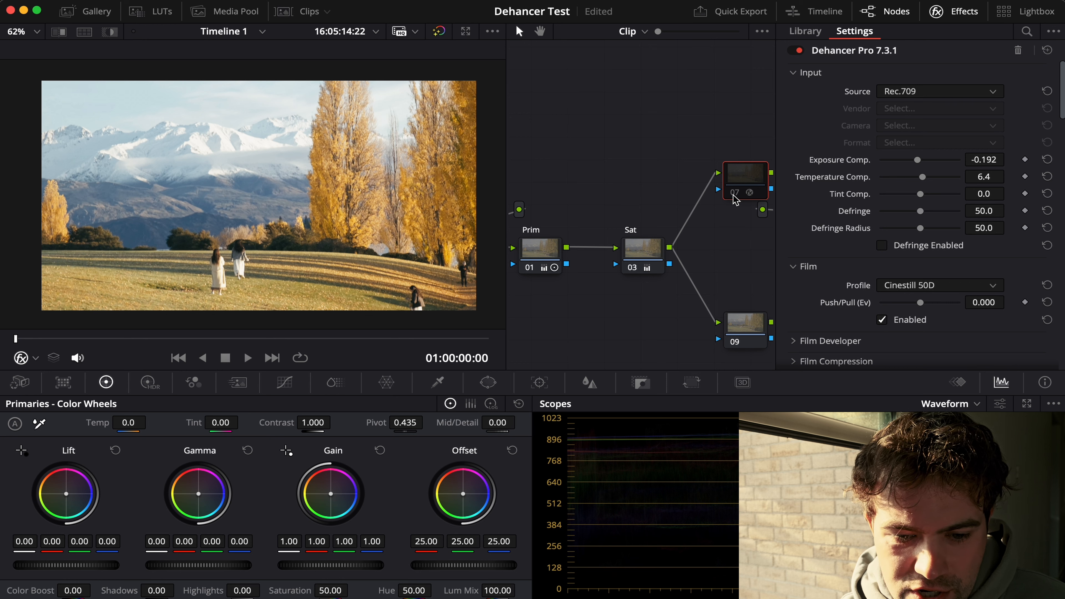
click(734, 195)
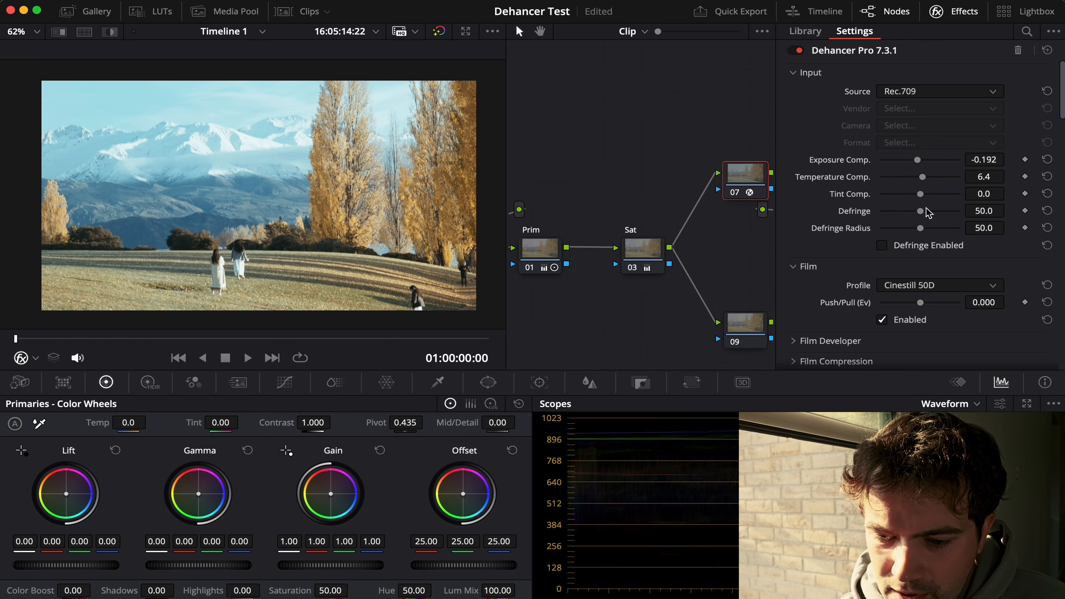
Step: Set Dehancer's tint compensation to 17.4 and the Defringe amount to 71.6
mouse_move(921, 201)
mouse_down()
mouse_move(939, 202)
mouse_move(901, 208)
mouse_move(929, 211)
mouse_up()
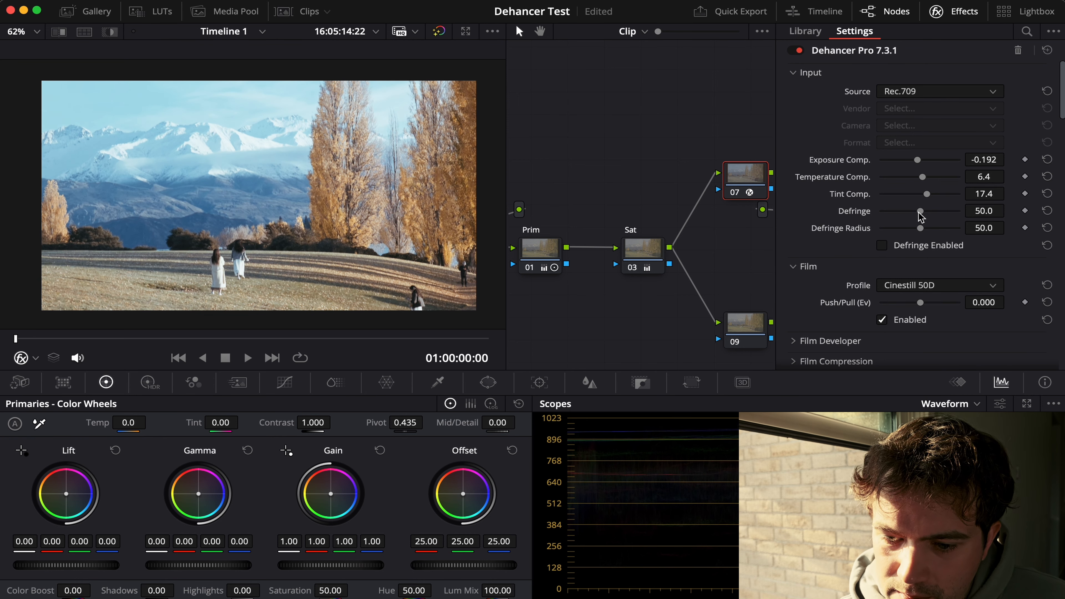
scroll(919, 224, down, 3)
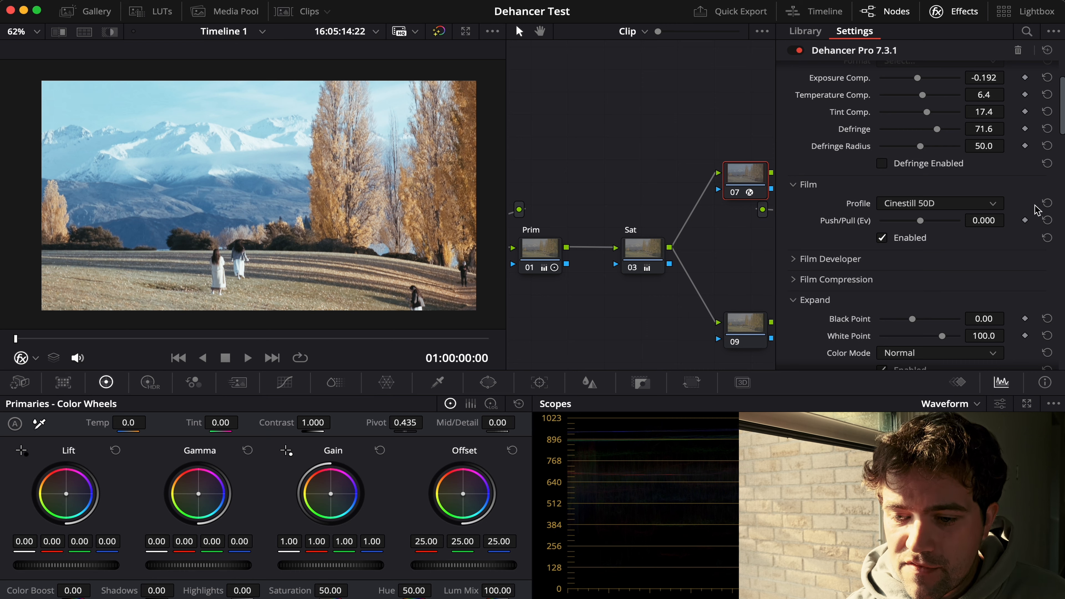
scroll(964, 230, up, 3)
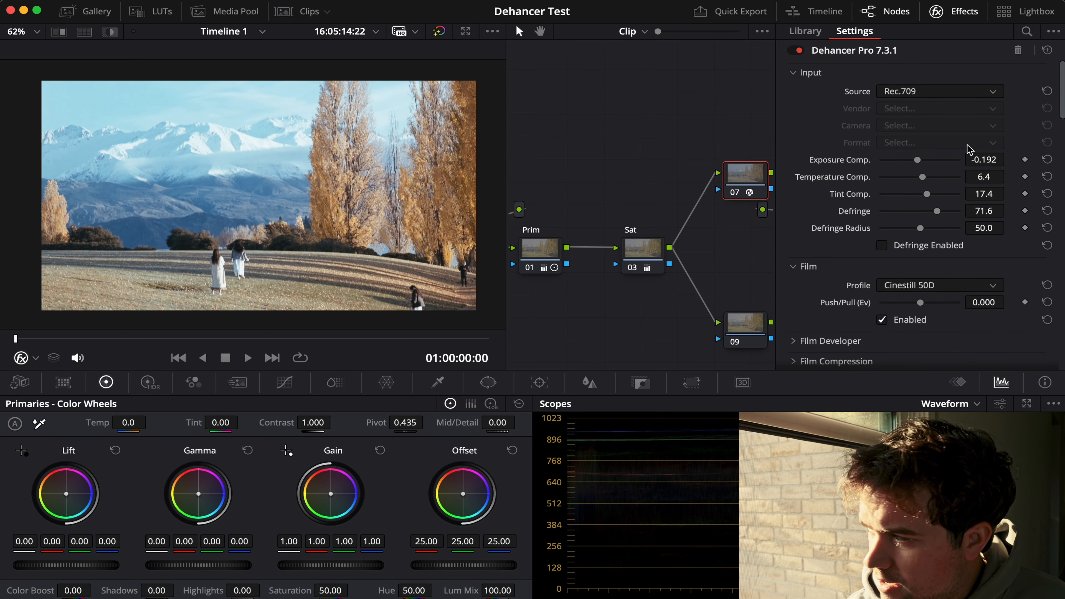
Step: Try a film Push/Pull of -0.716 EV for the Cinestill 50D profile and set it to 0.496 EV
scroll(946, 258, down, 2)
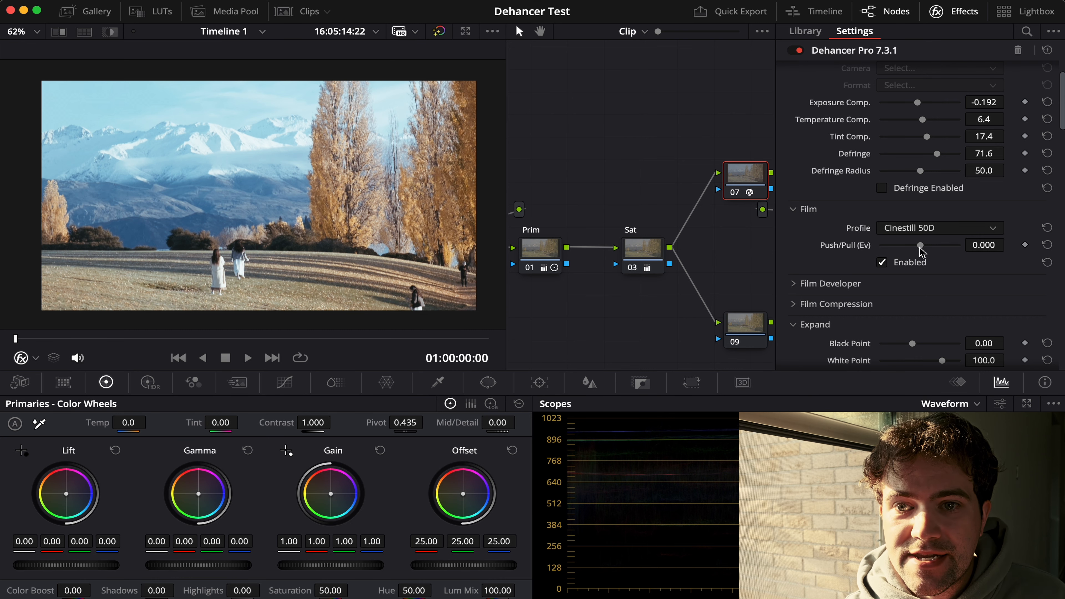
mouse_move(919, 247)
mouse_down()
mouse_move(897, 252)
mouse_move(920, 254)
mouse_up()
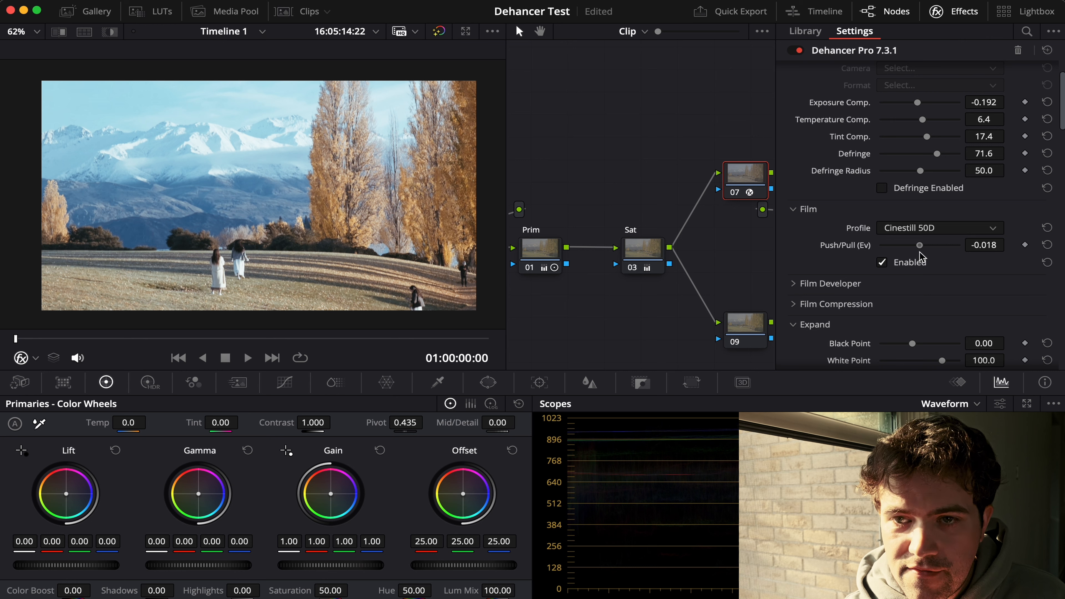
drag(919, 252, 906, 256)
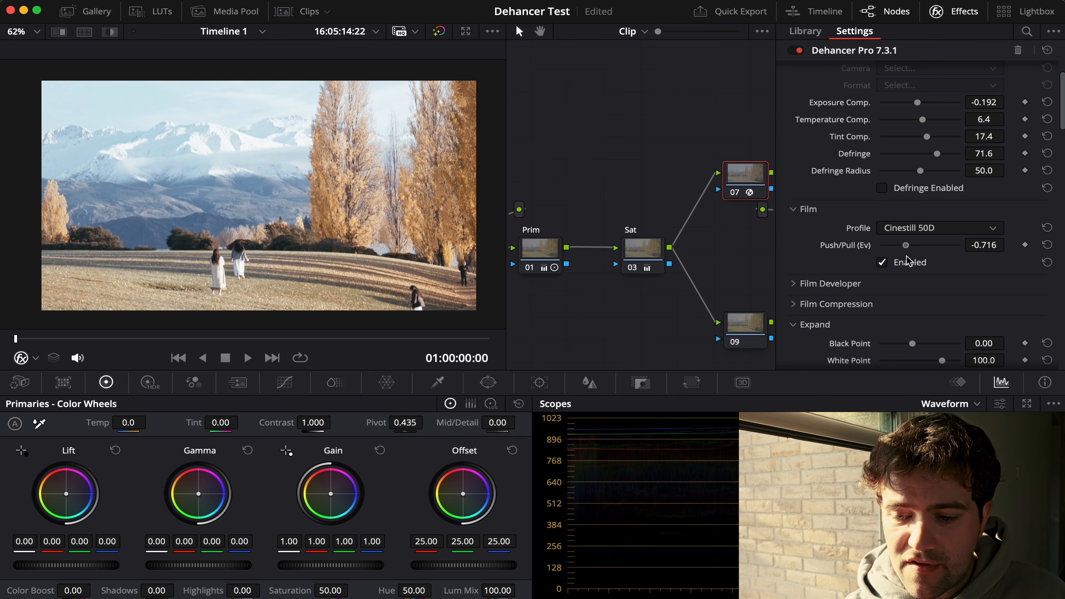
drag(906, 256, 930, 257)
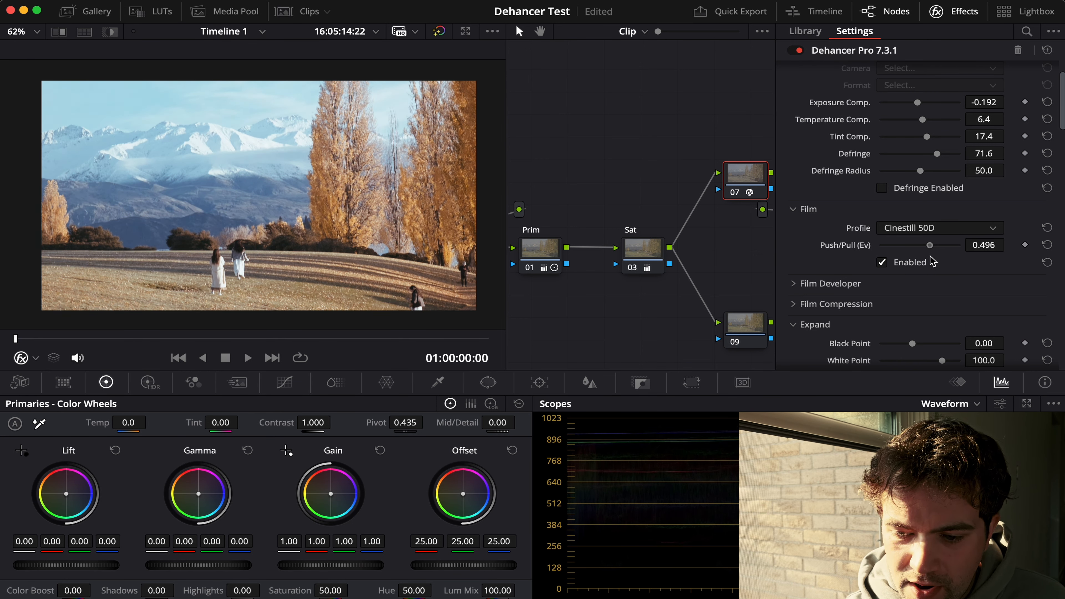